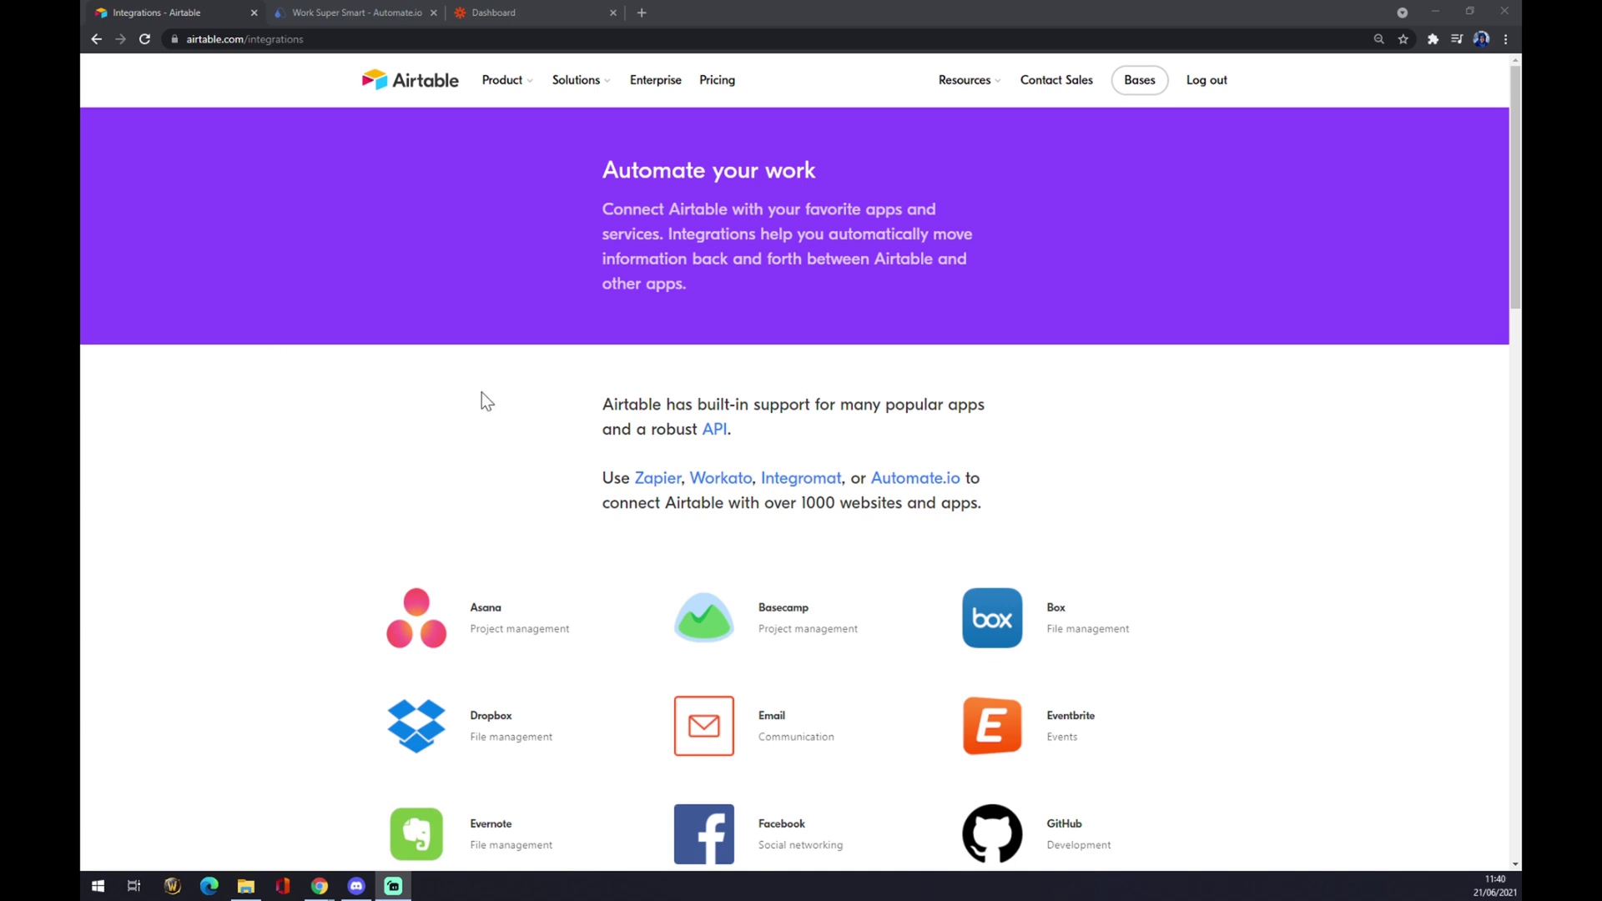
- Scroll through Airtable's integrations page toward the Slack card
click(242, 39)
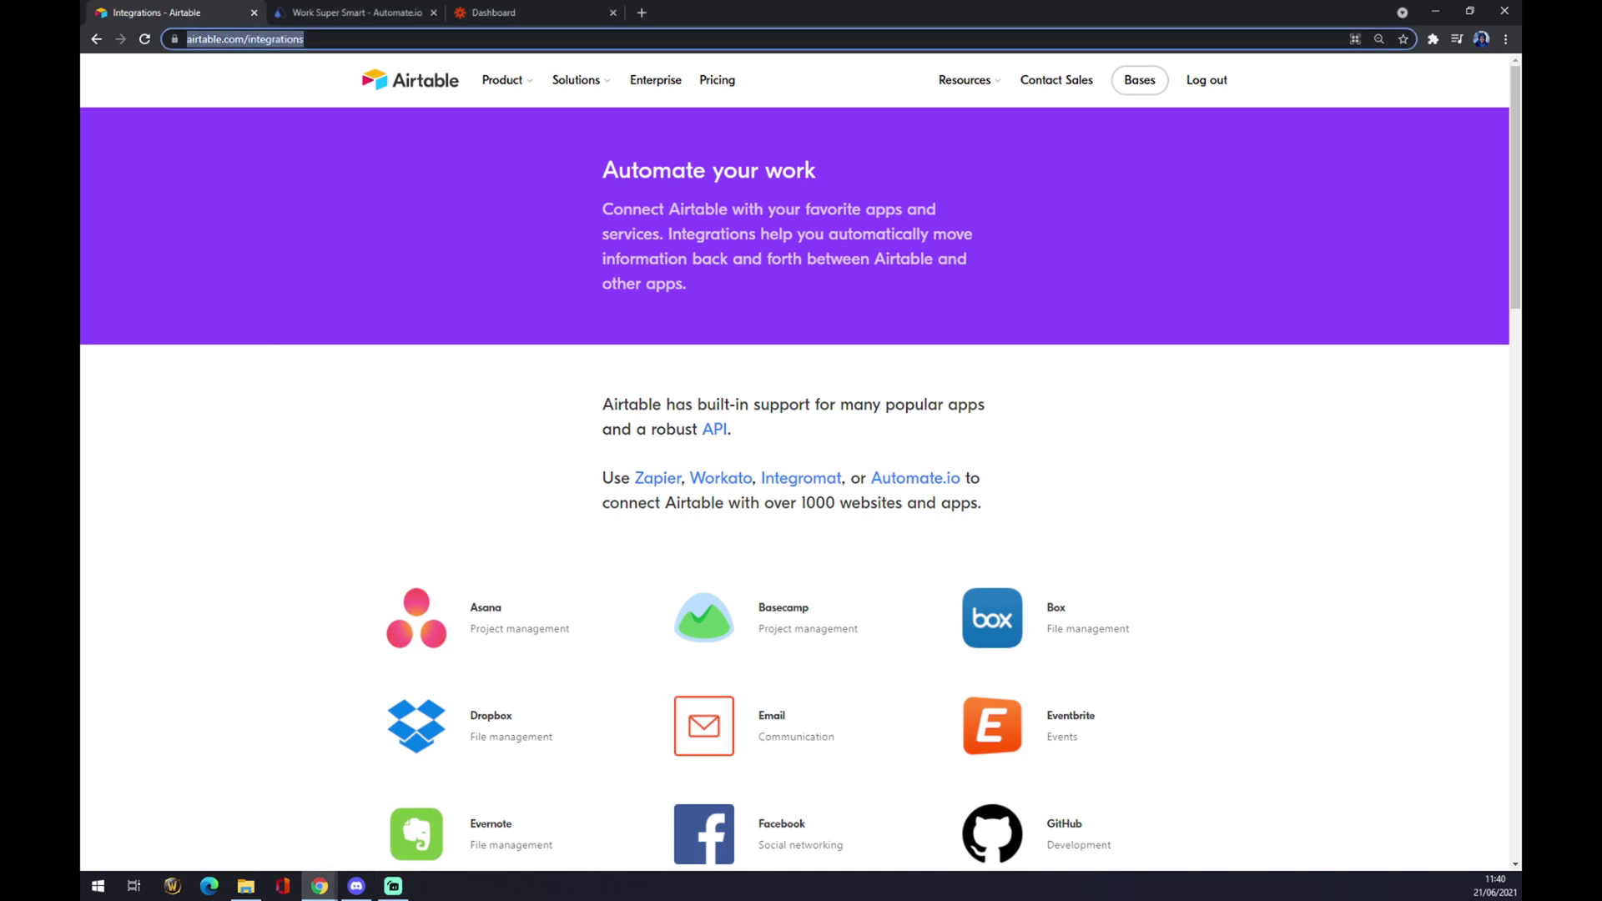
click(232, 106)
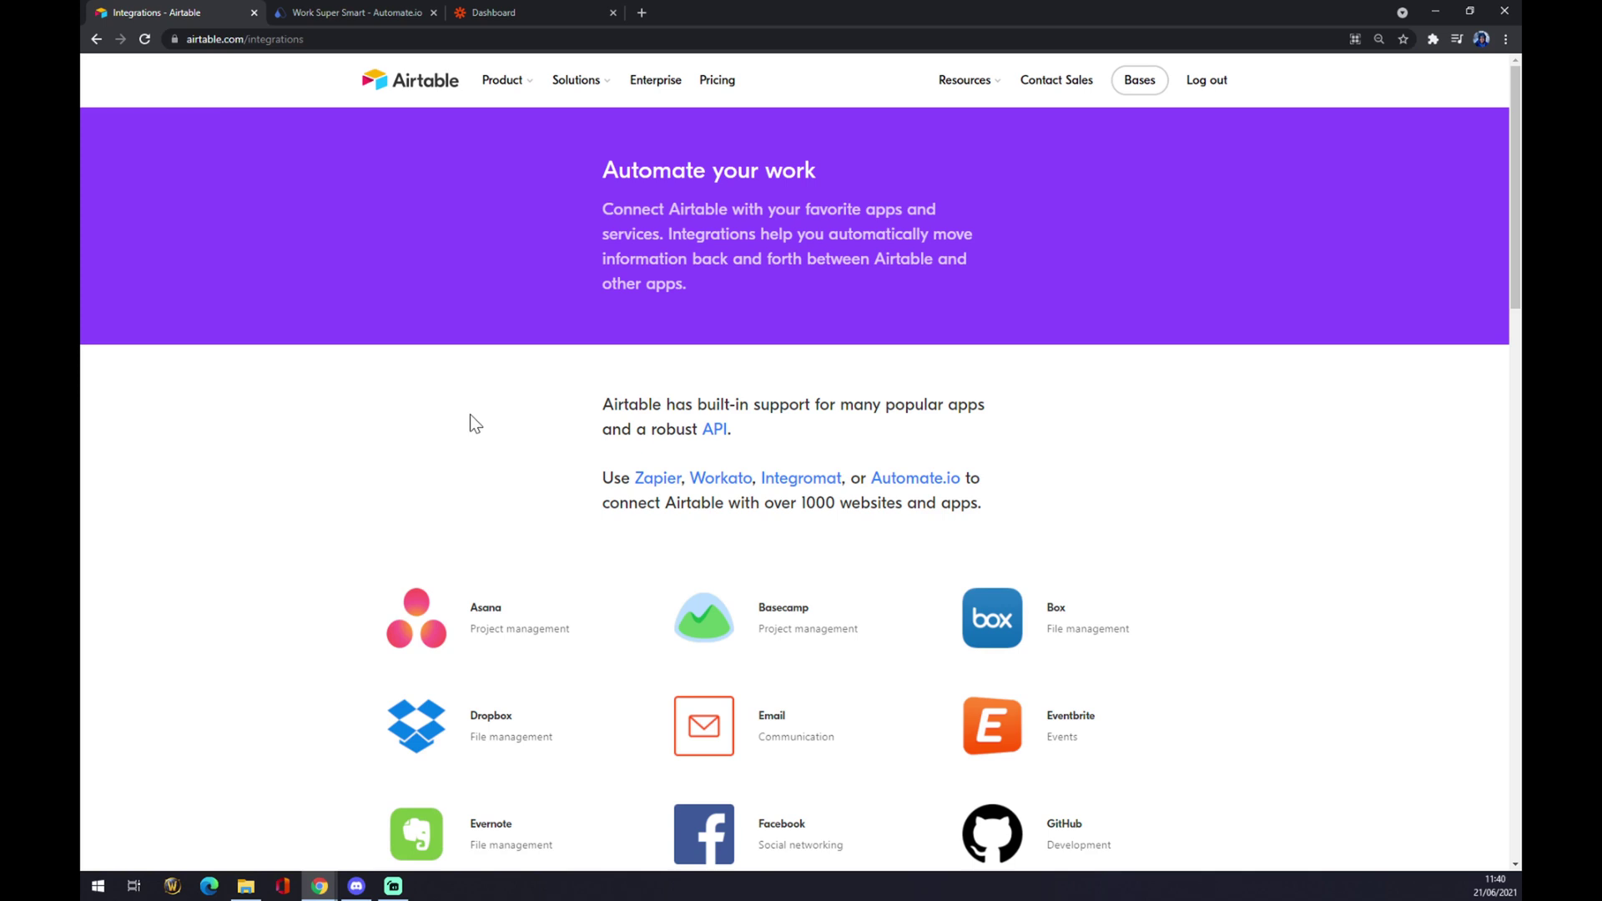
scroll(471, 417, down, 9)
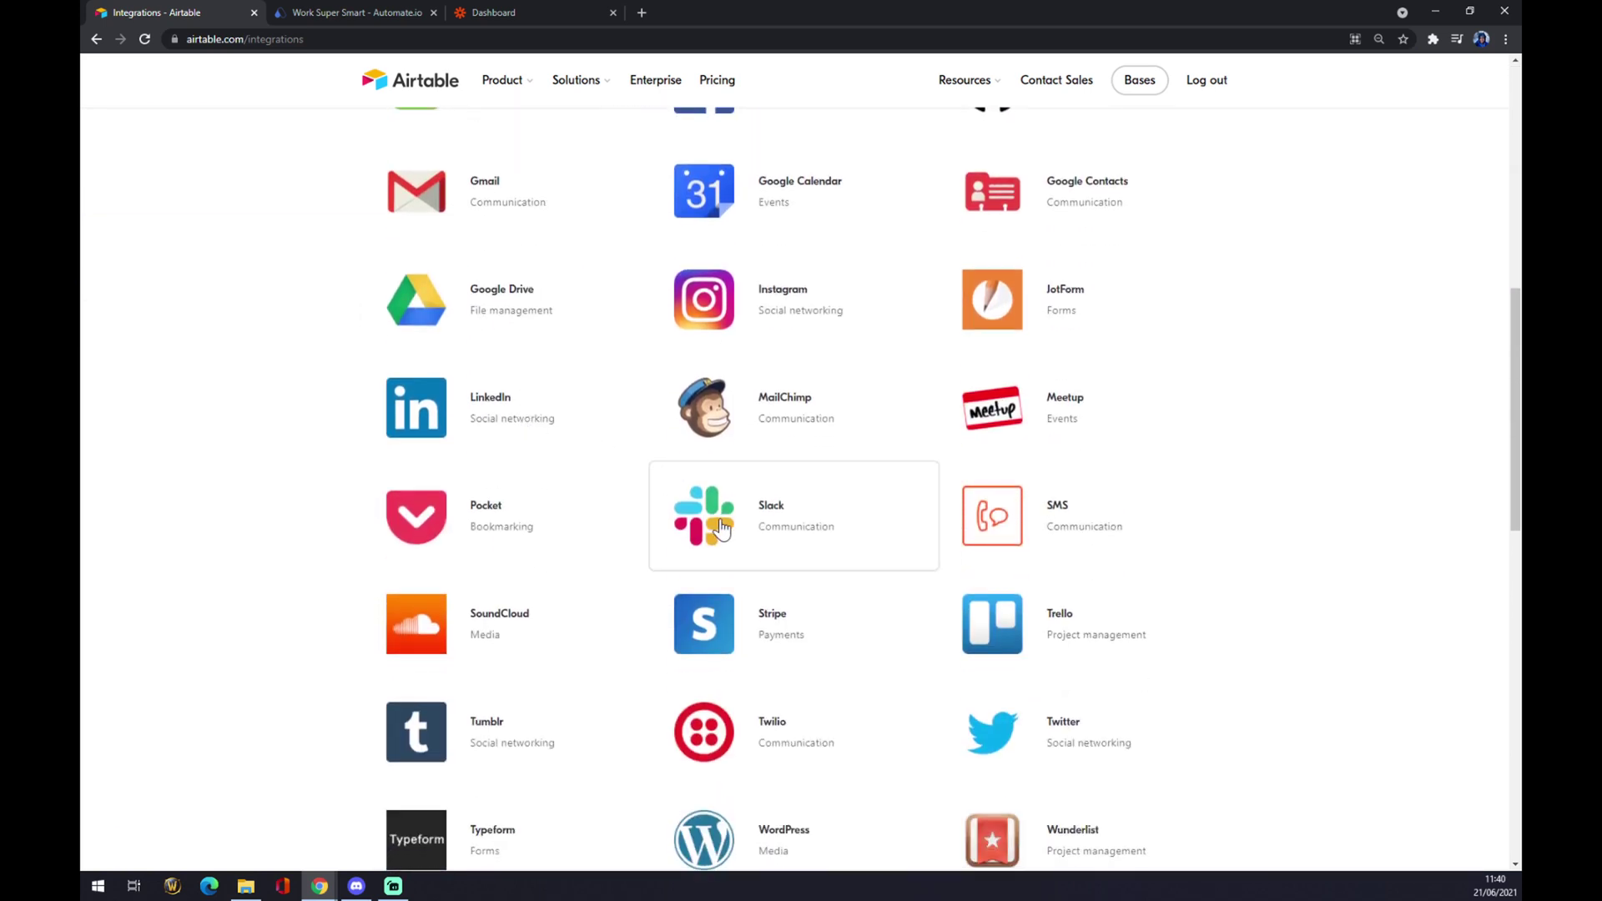
- Read the Airtable and Slack integration page, then switch to the Automate.io homepage tab
click(725, 529)
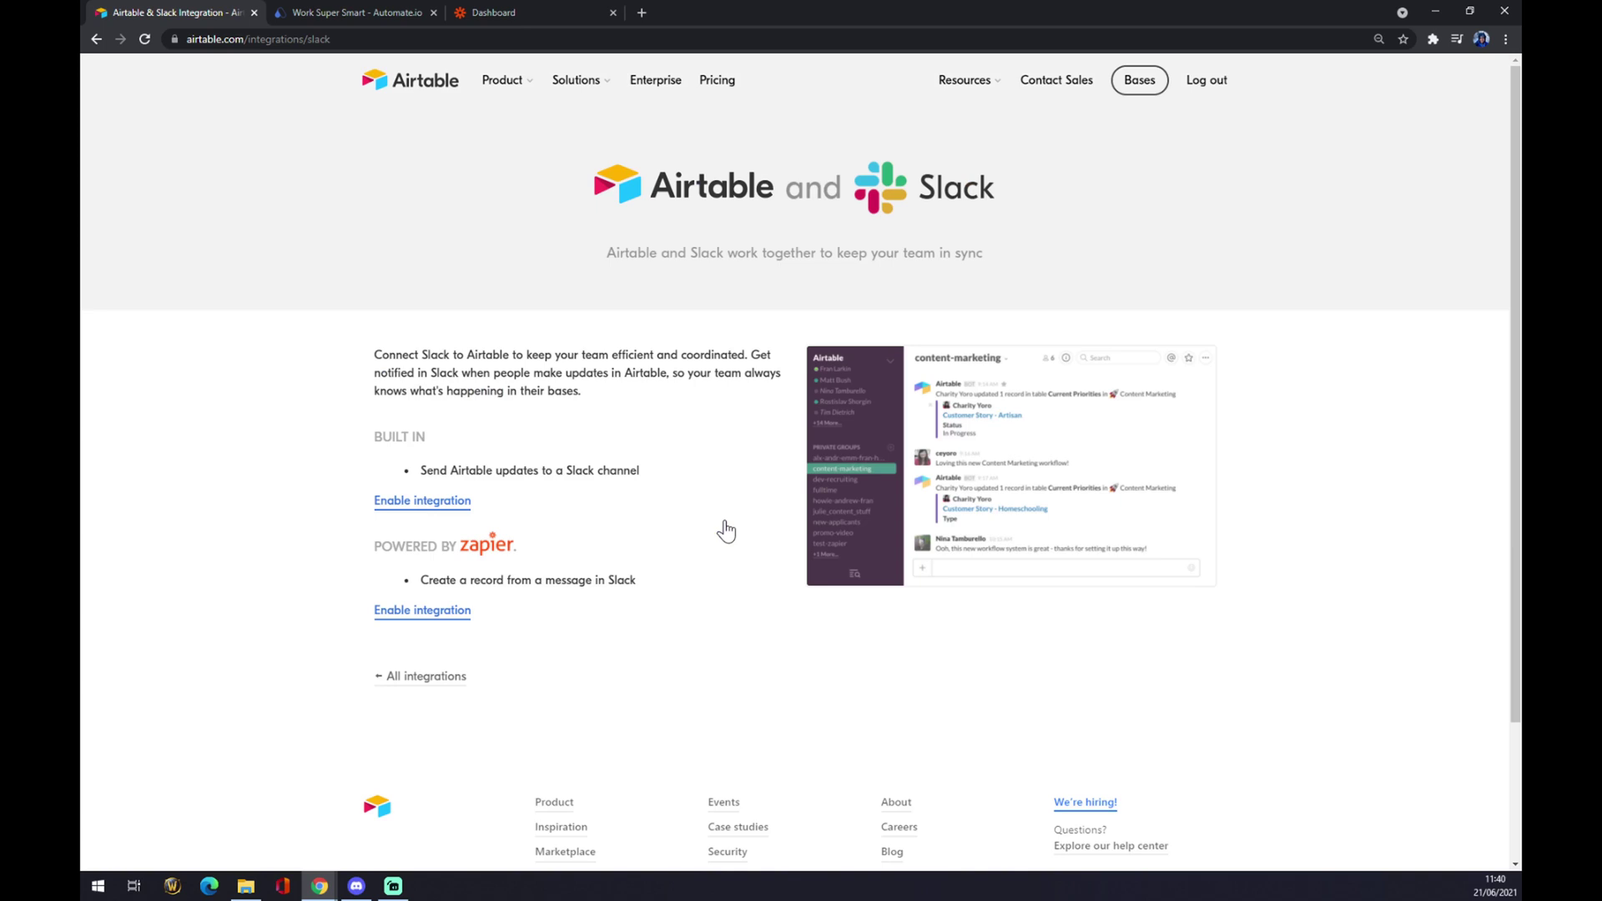
scroll(584, 509, down, 1)
drag(480, 605, 402, 467)
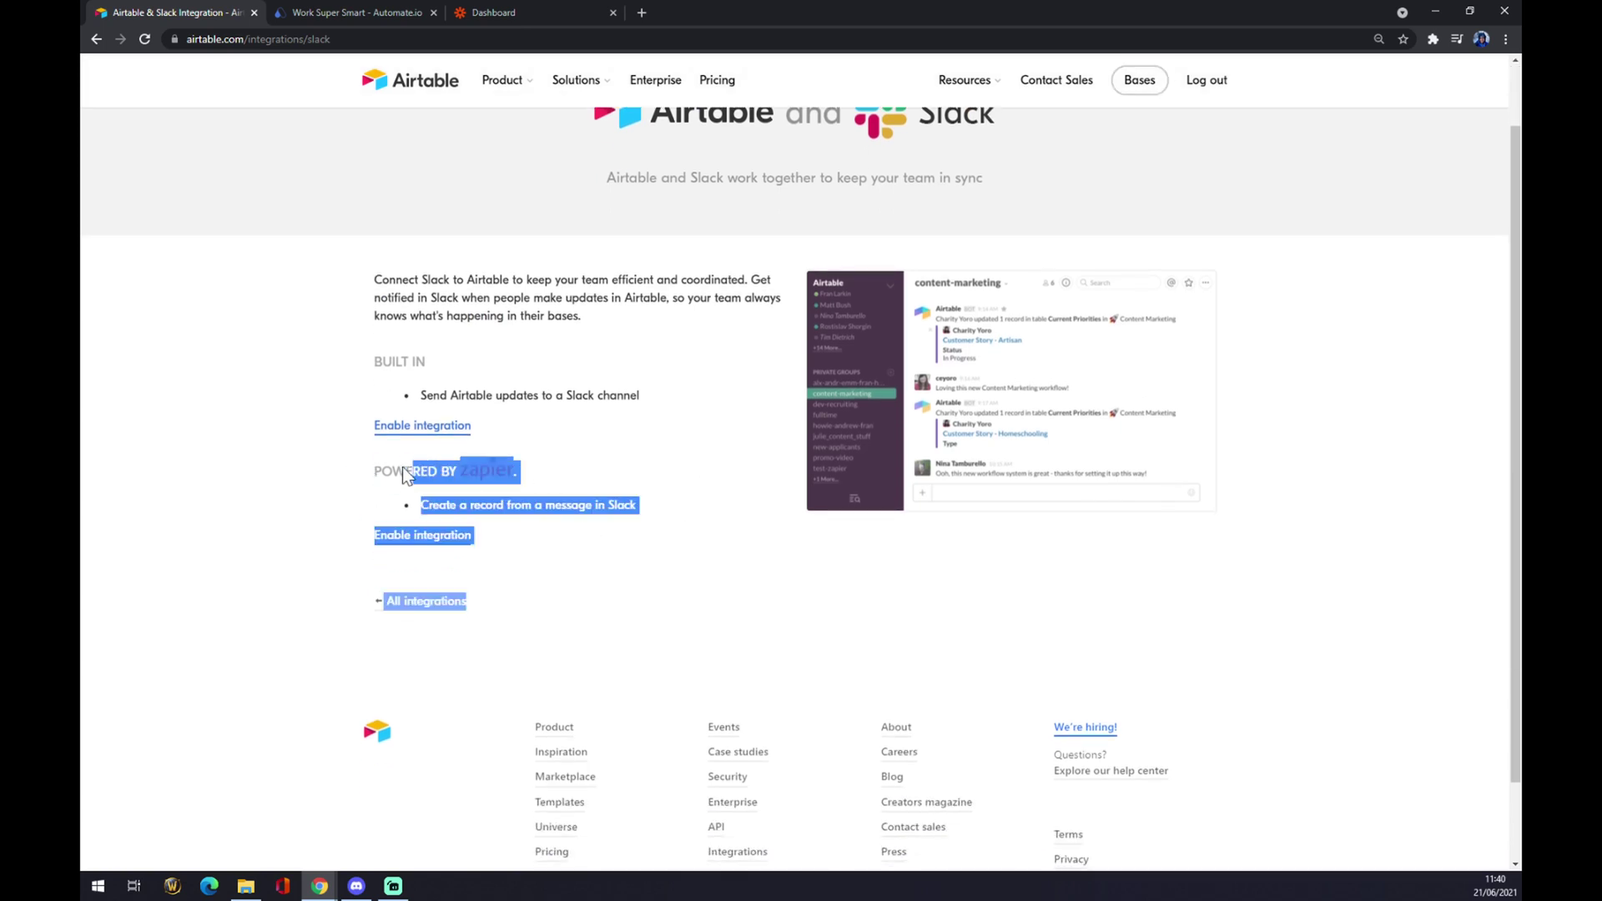
click(358, 475)
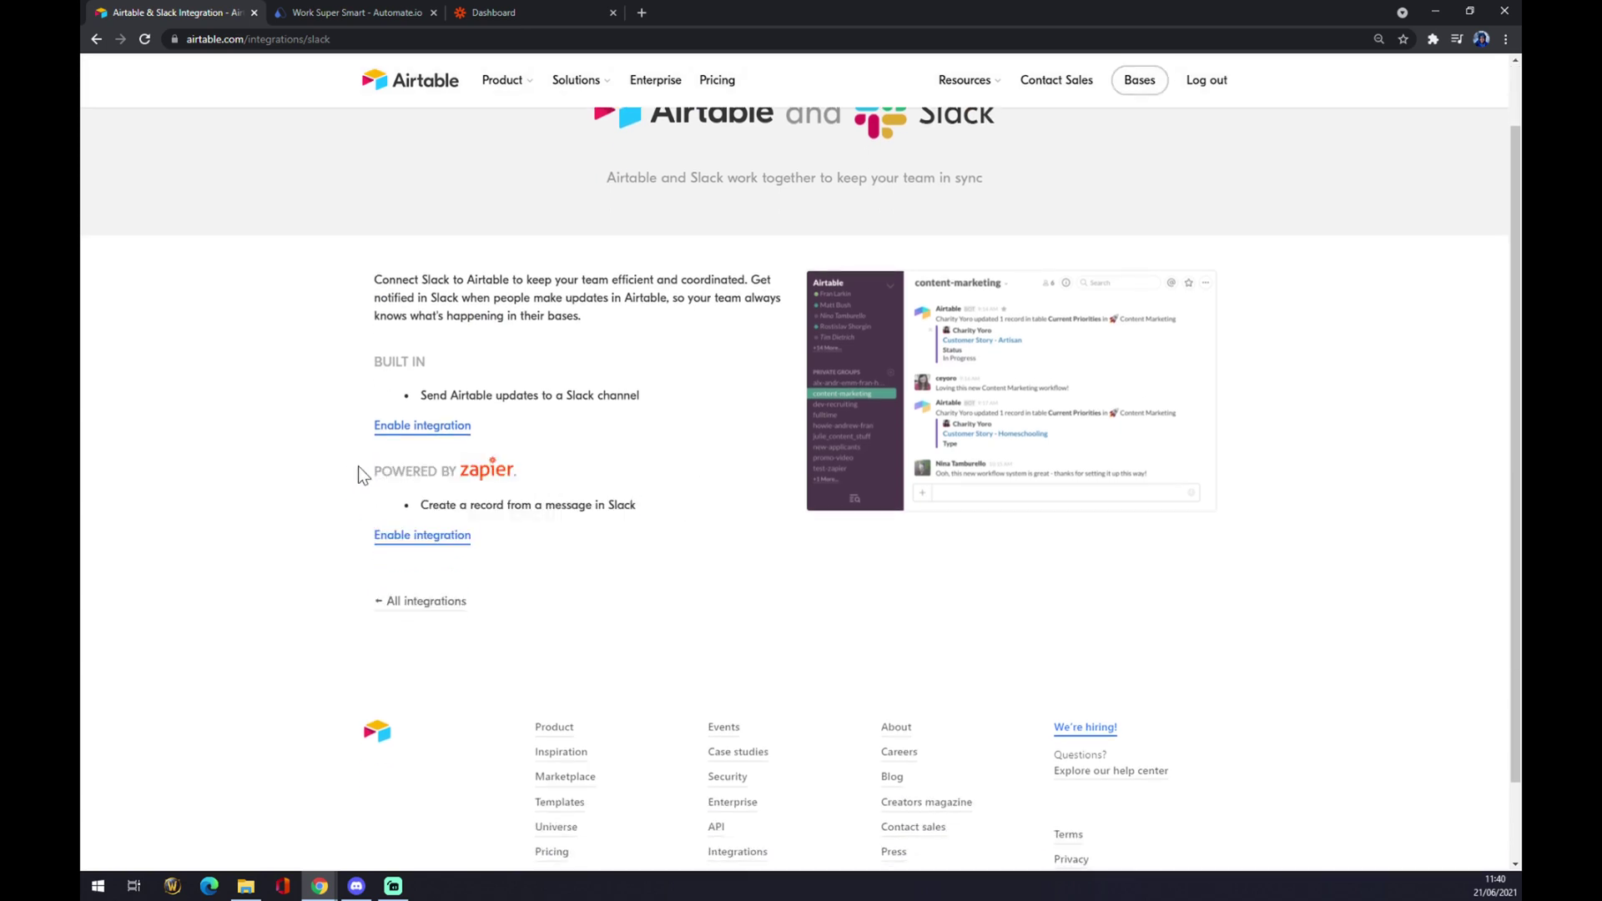
scroll(360, 467, down, 1)
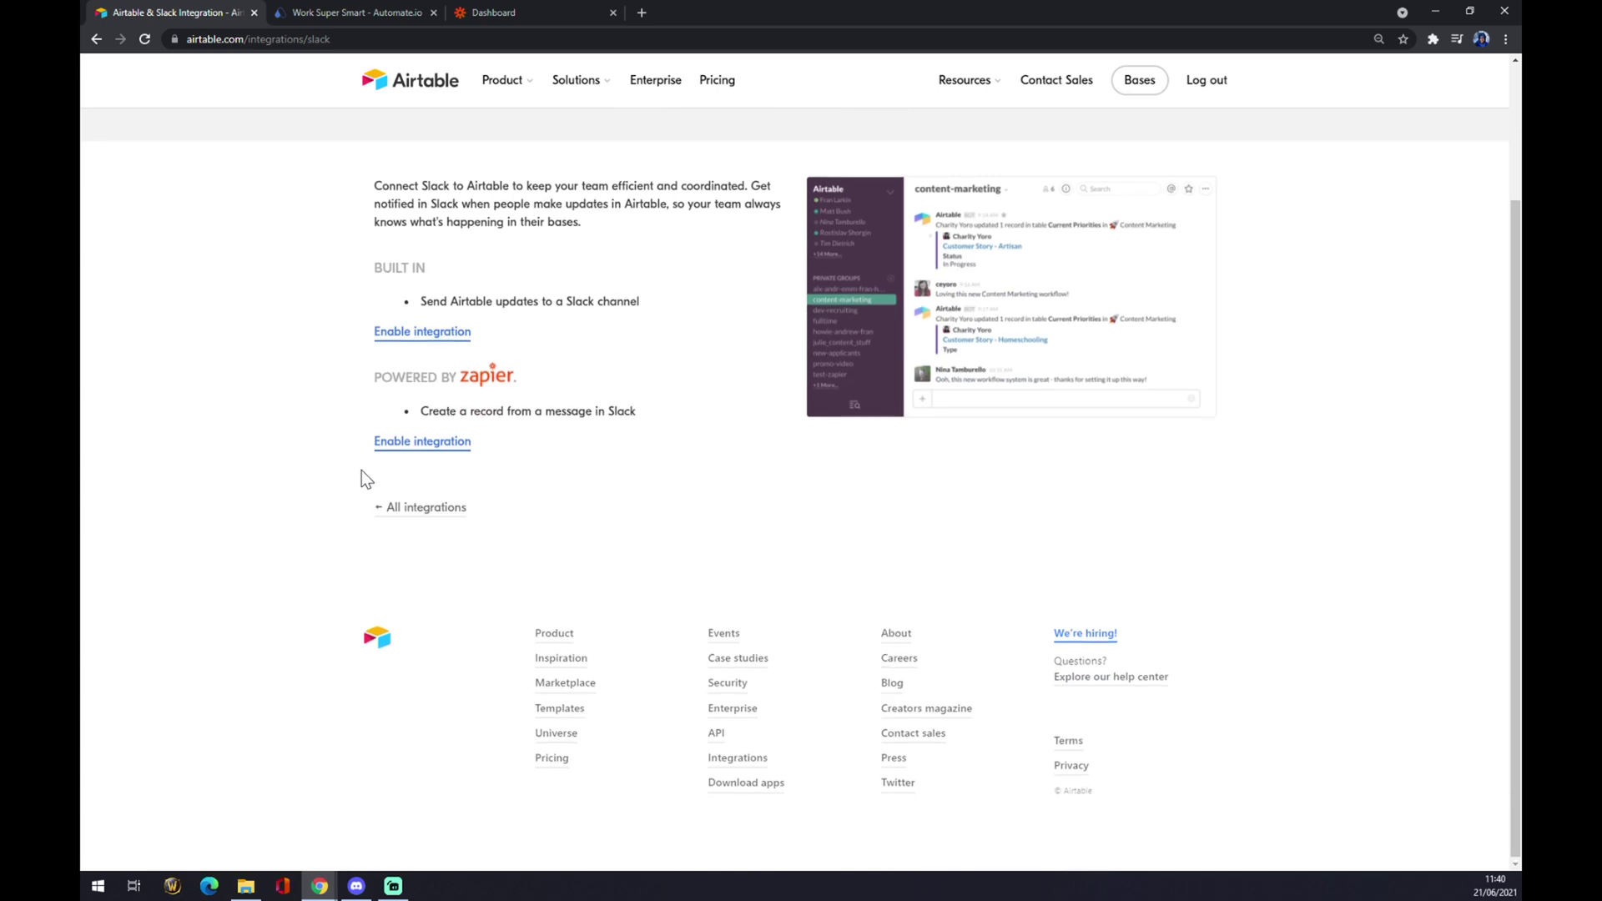
scroll(362, 469, up, 2)
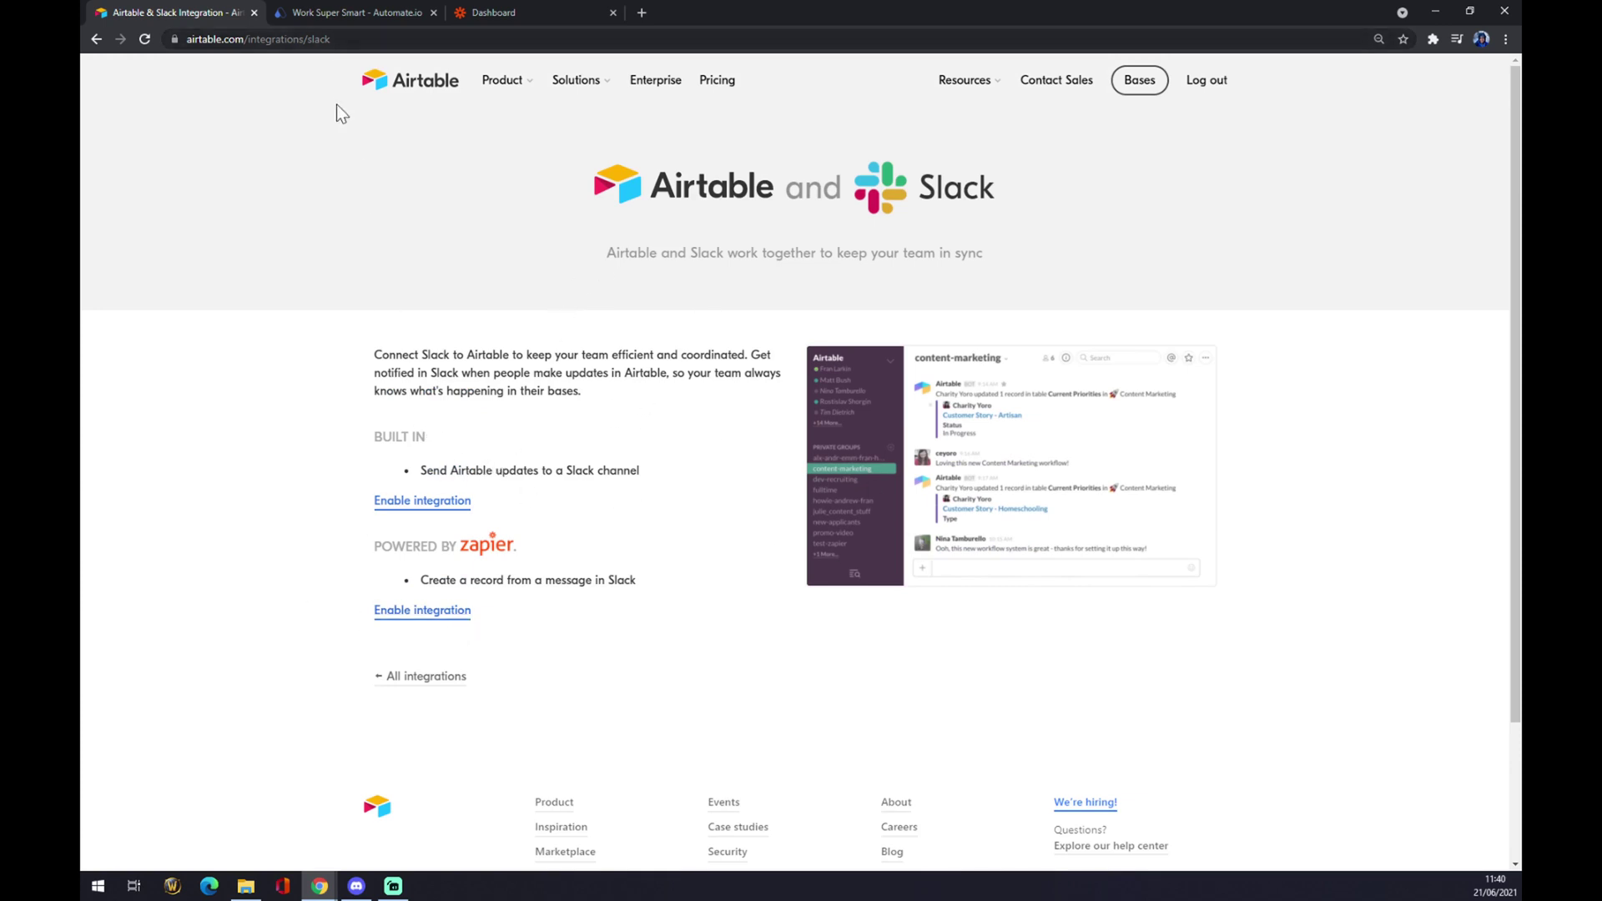
click(339, 13)
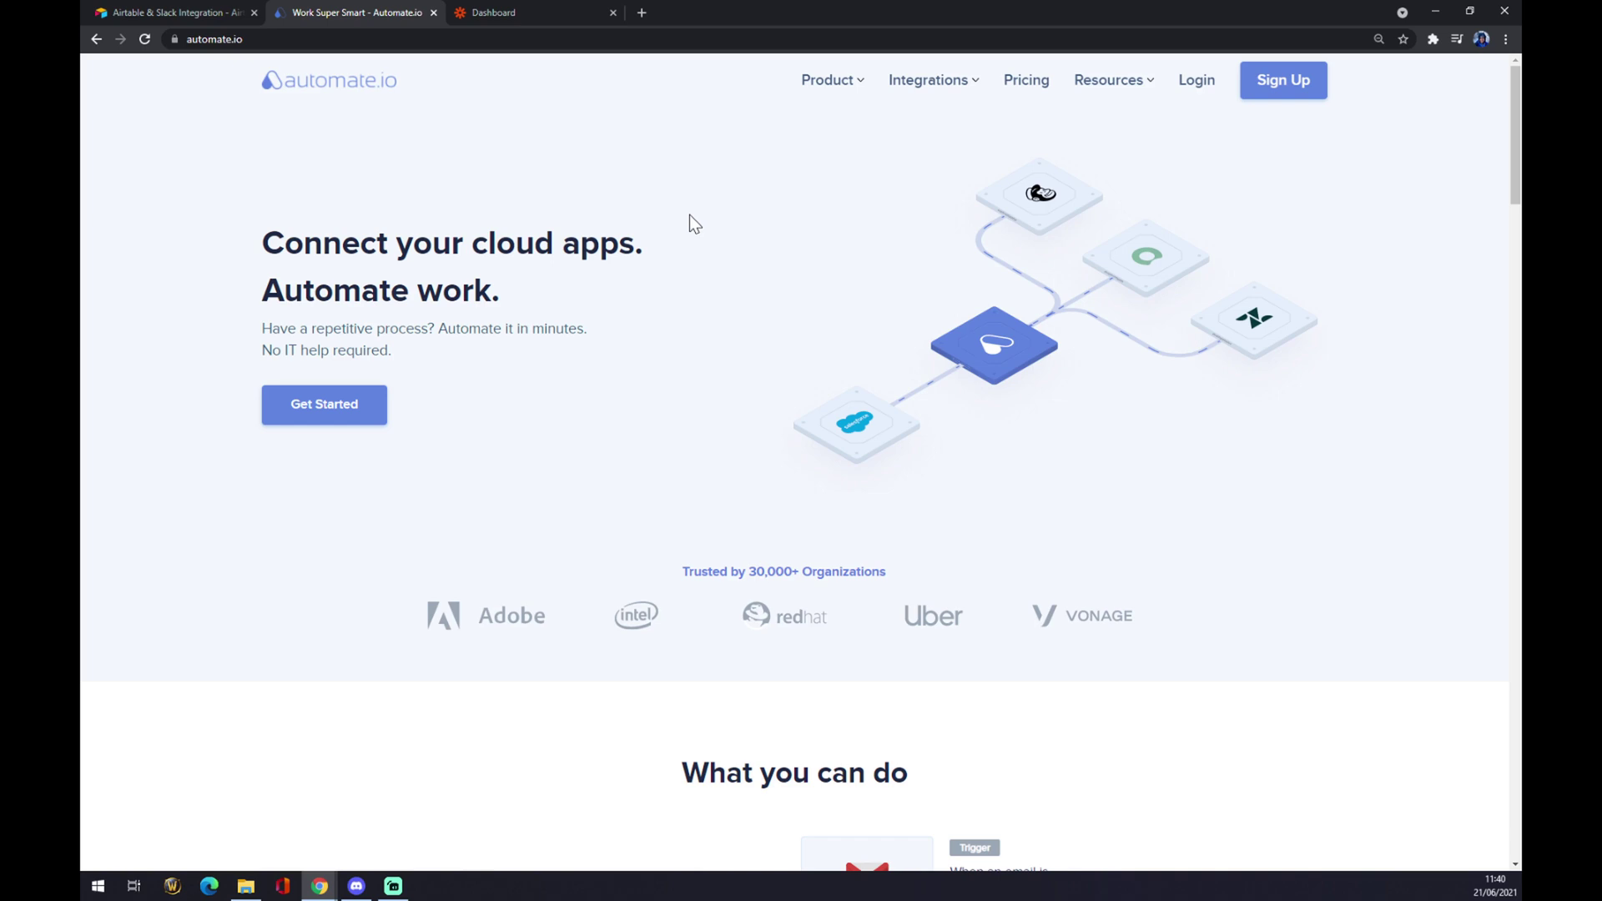
- From Automate.io's full integrations list, search 'airta' and open the Airtable integrations page
mouse_move(888, 97)
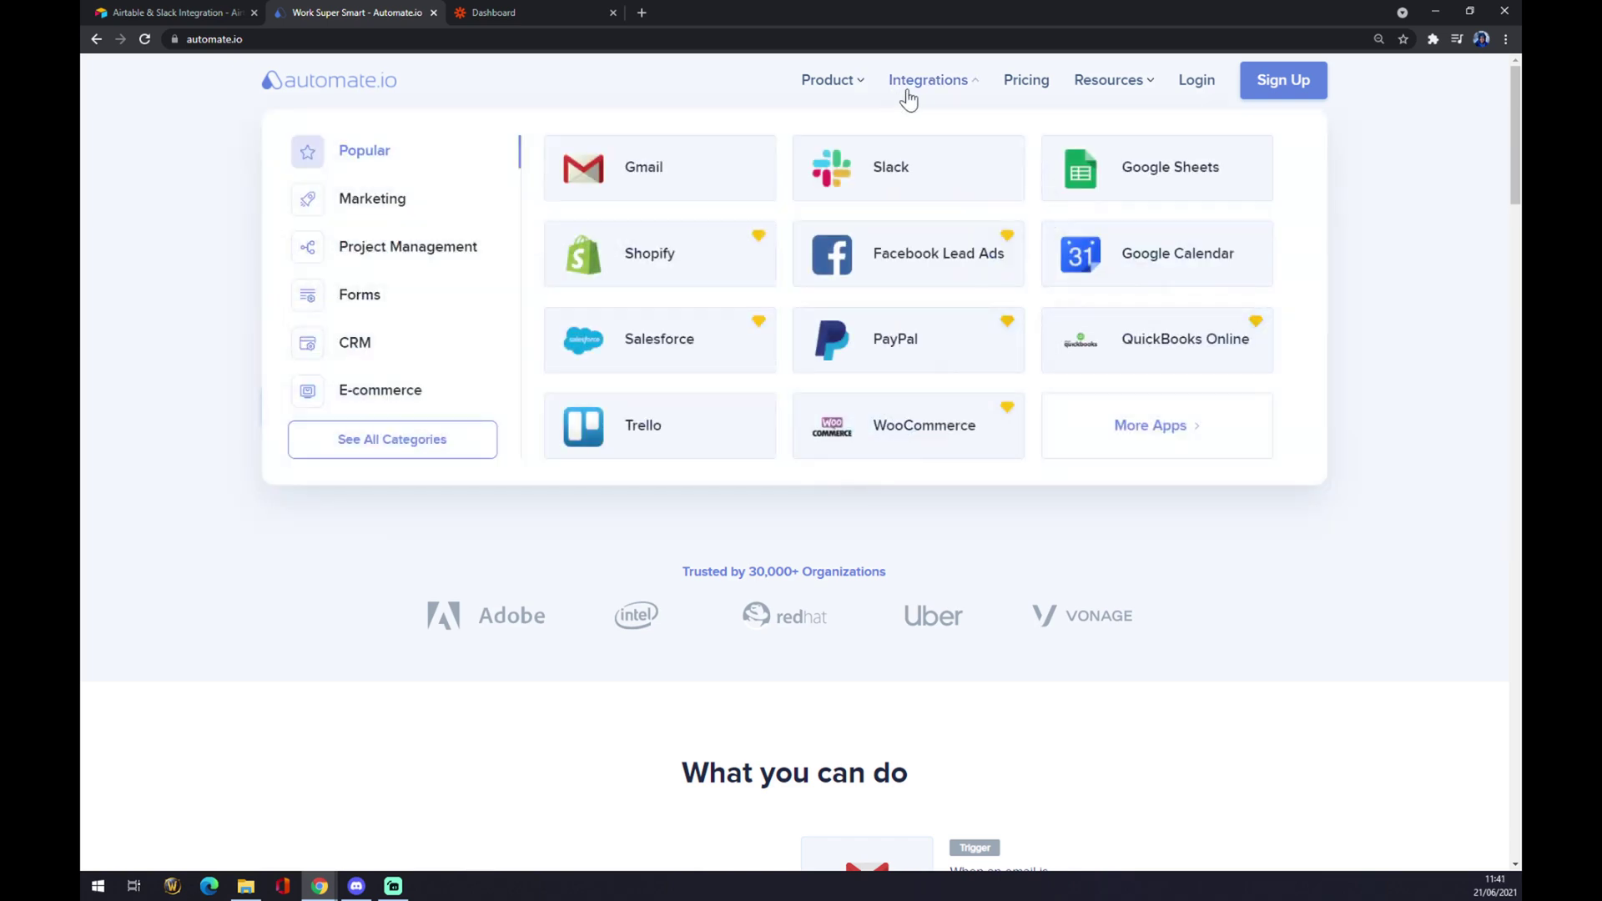
click(370, 452)
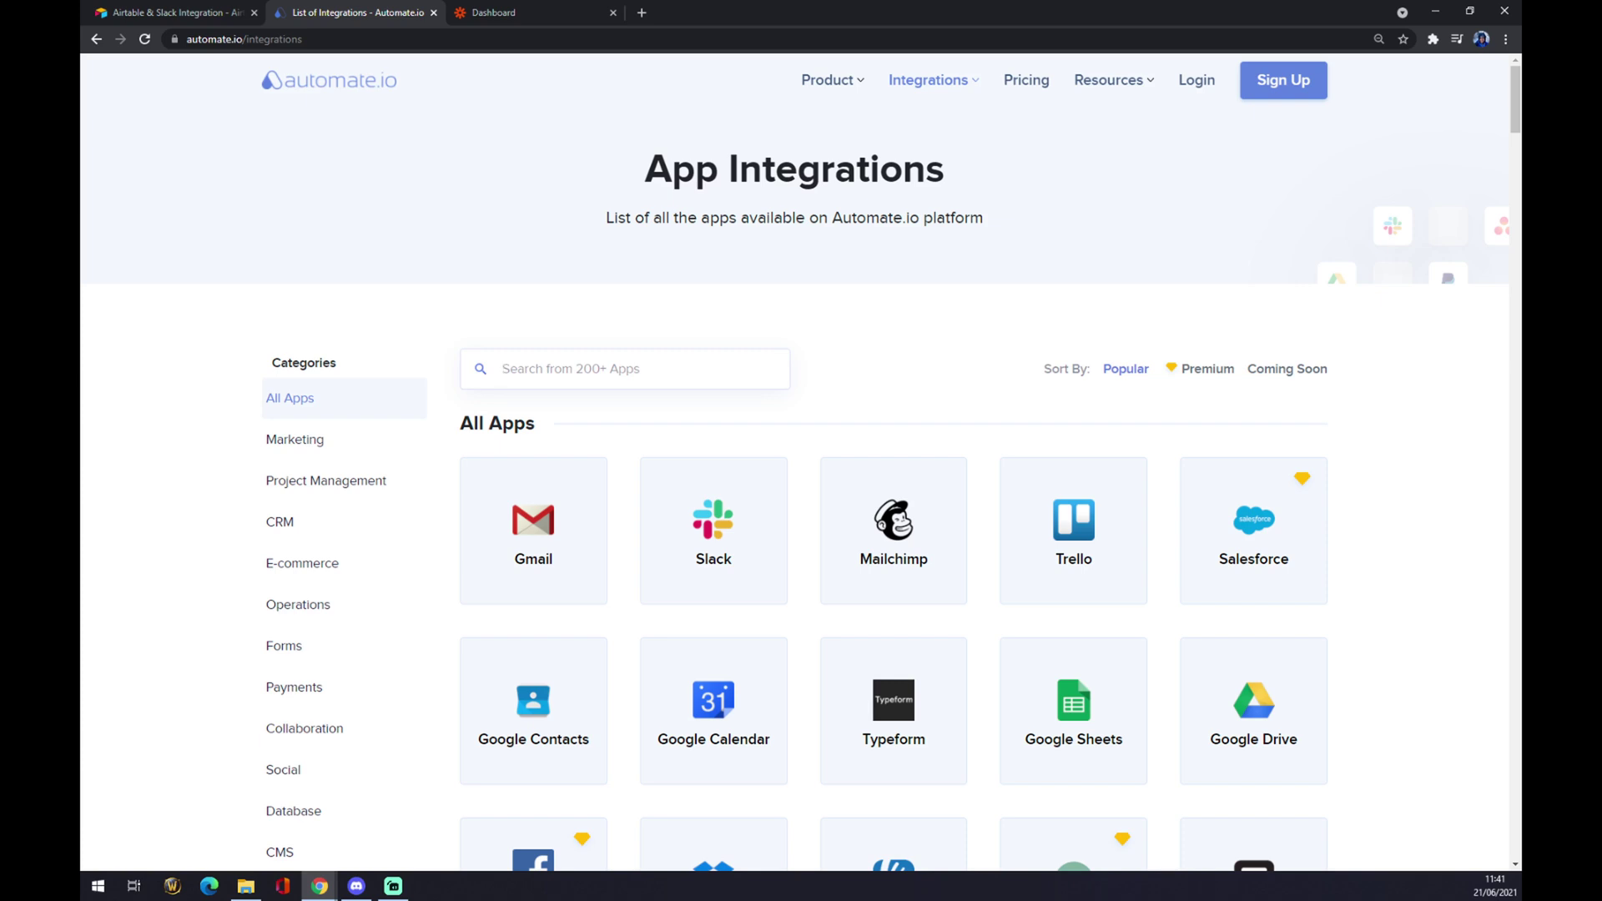
text(airta)
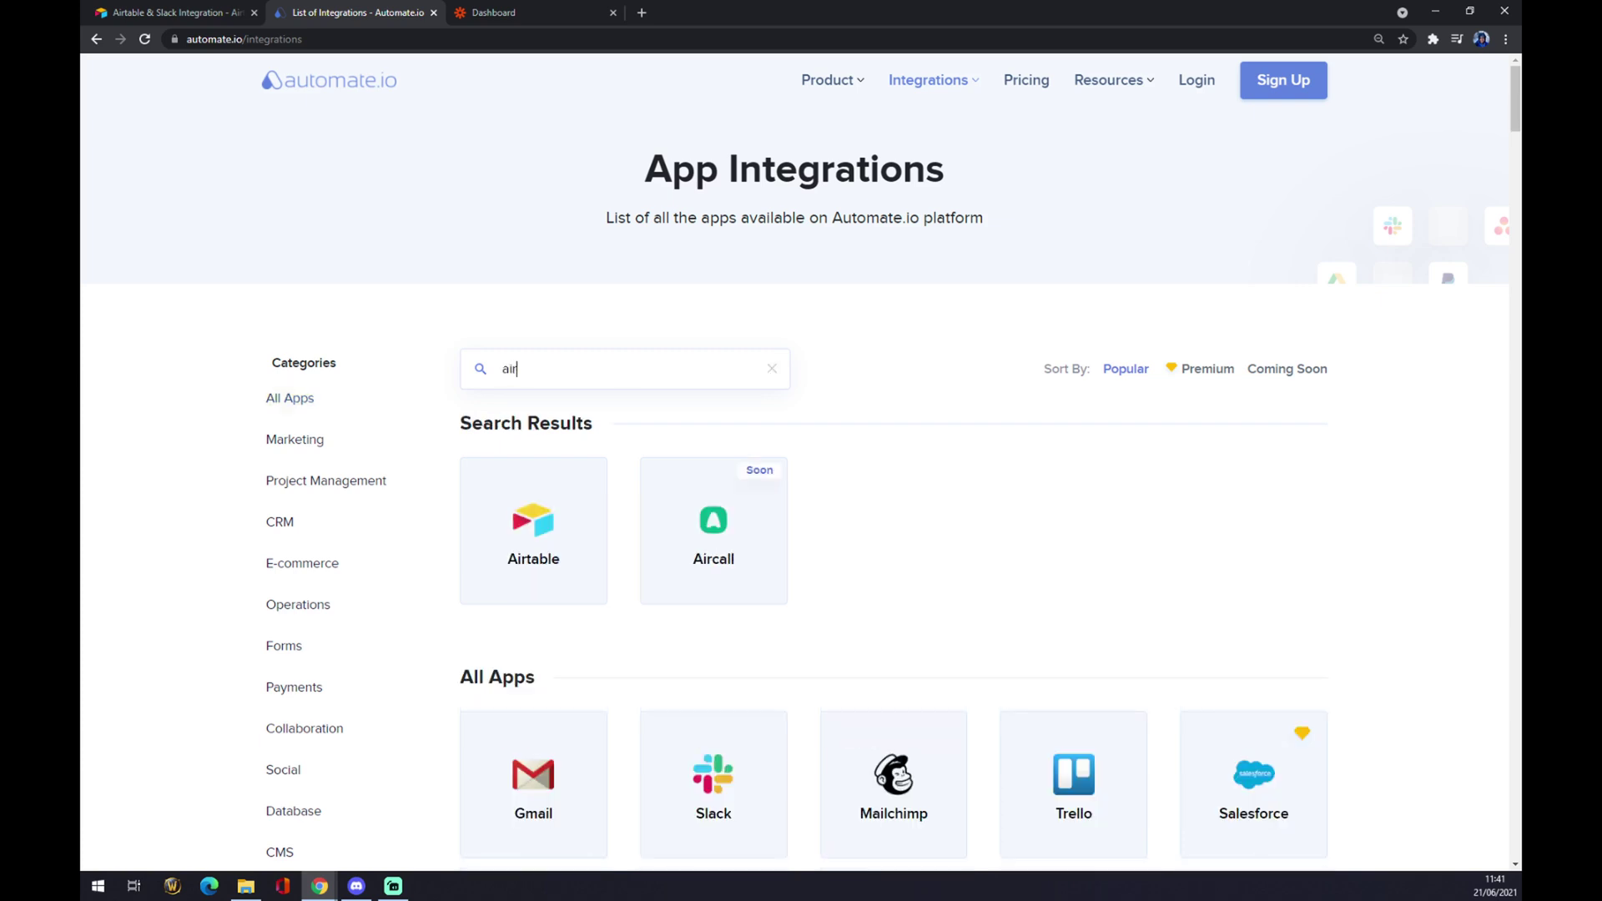
click(550, 511)
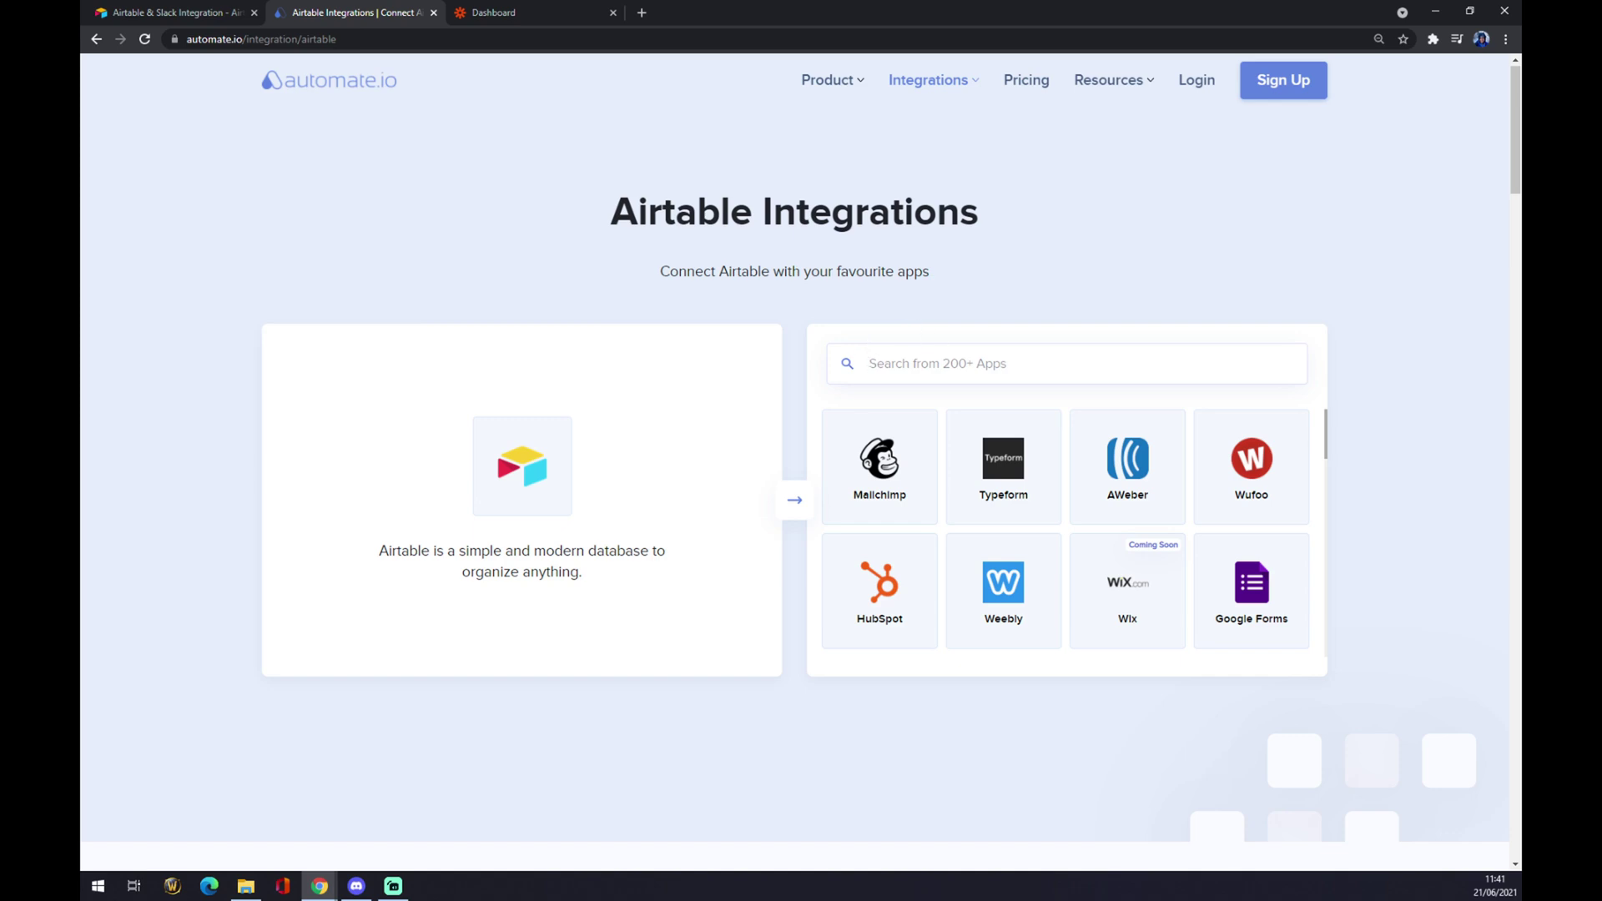
- Search 'sla' to open the Airtable and Slack page and scroll to Create your own Integration
text(sla)
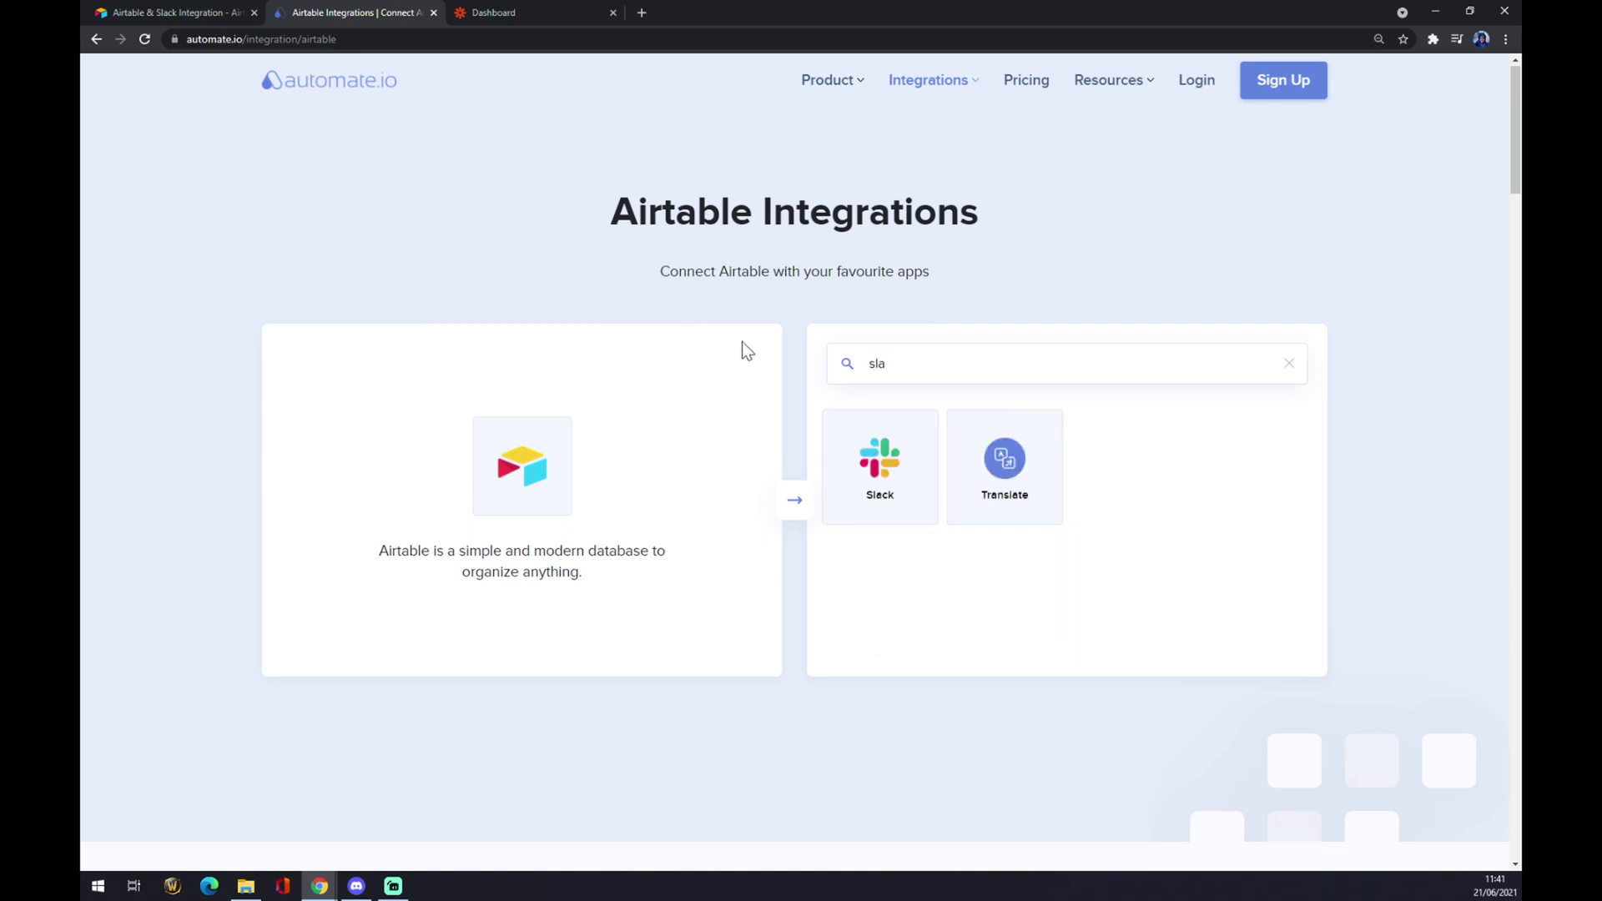
click(830, 446)
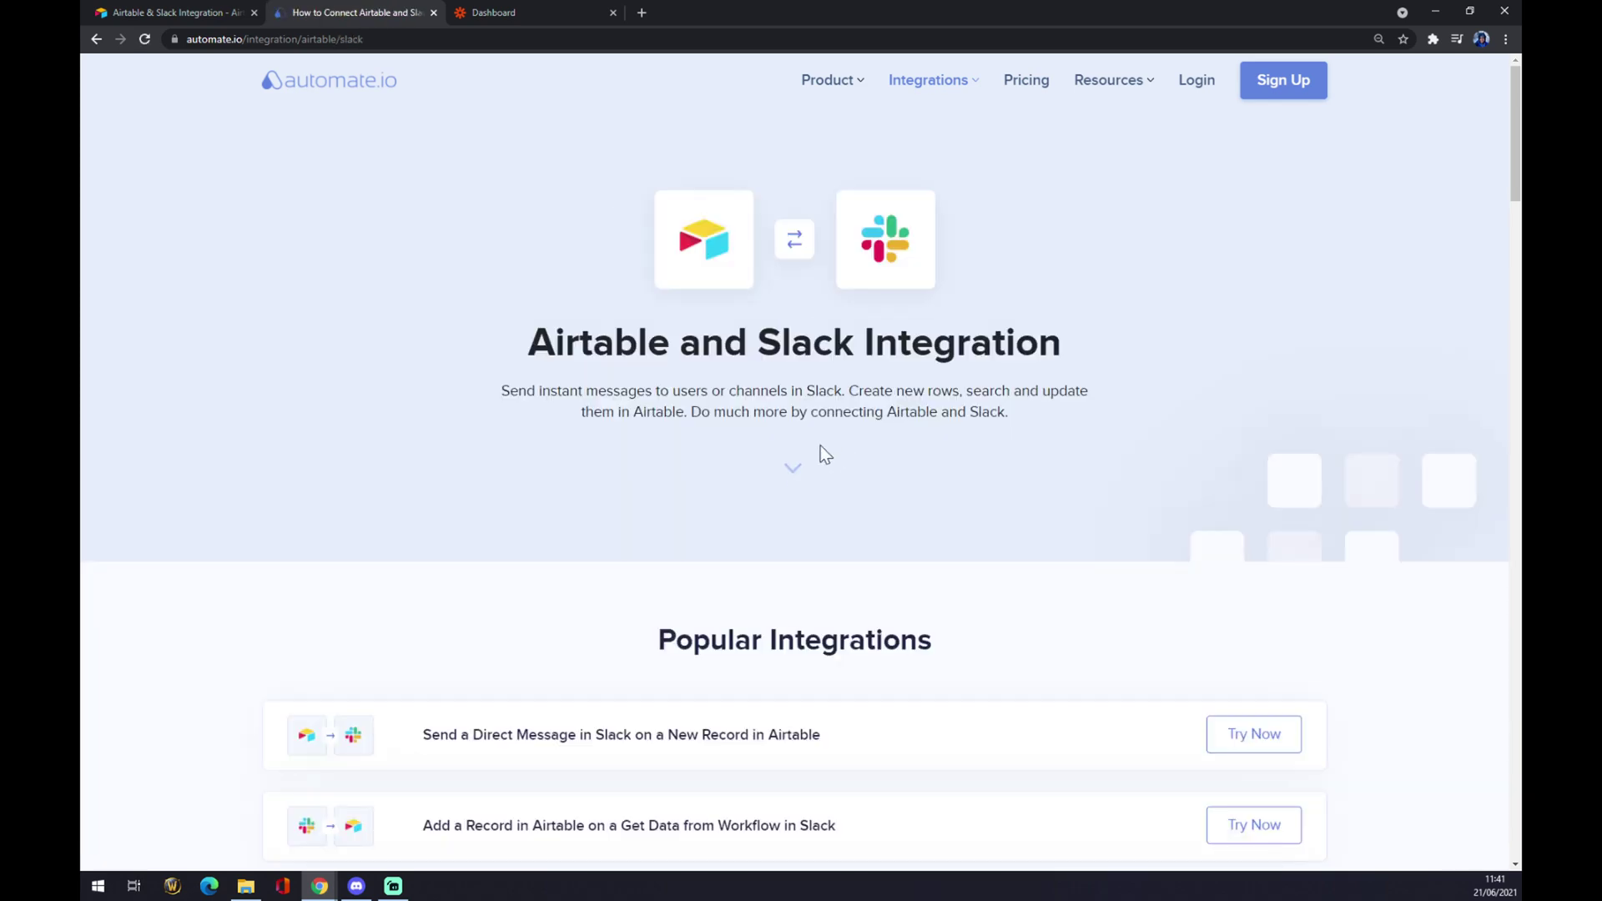
scroll(820, 450, down, 3)
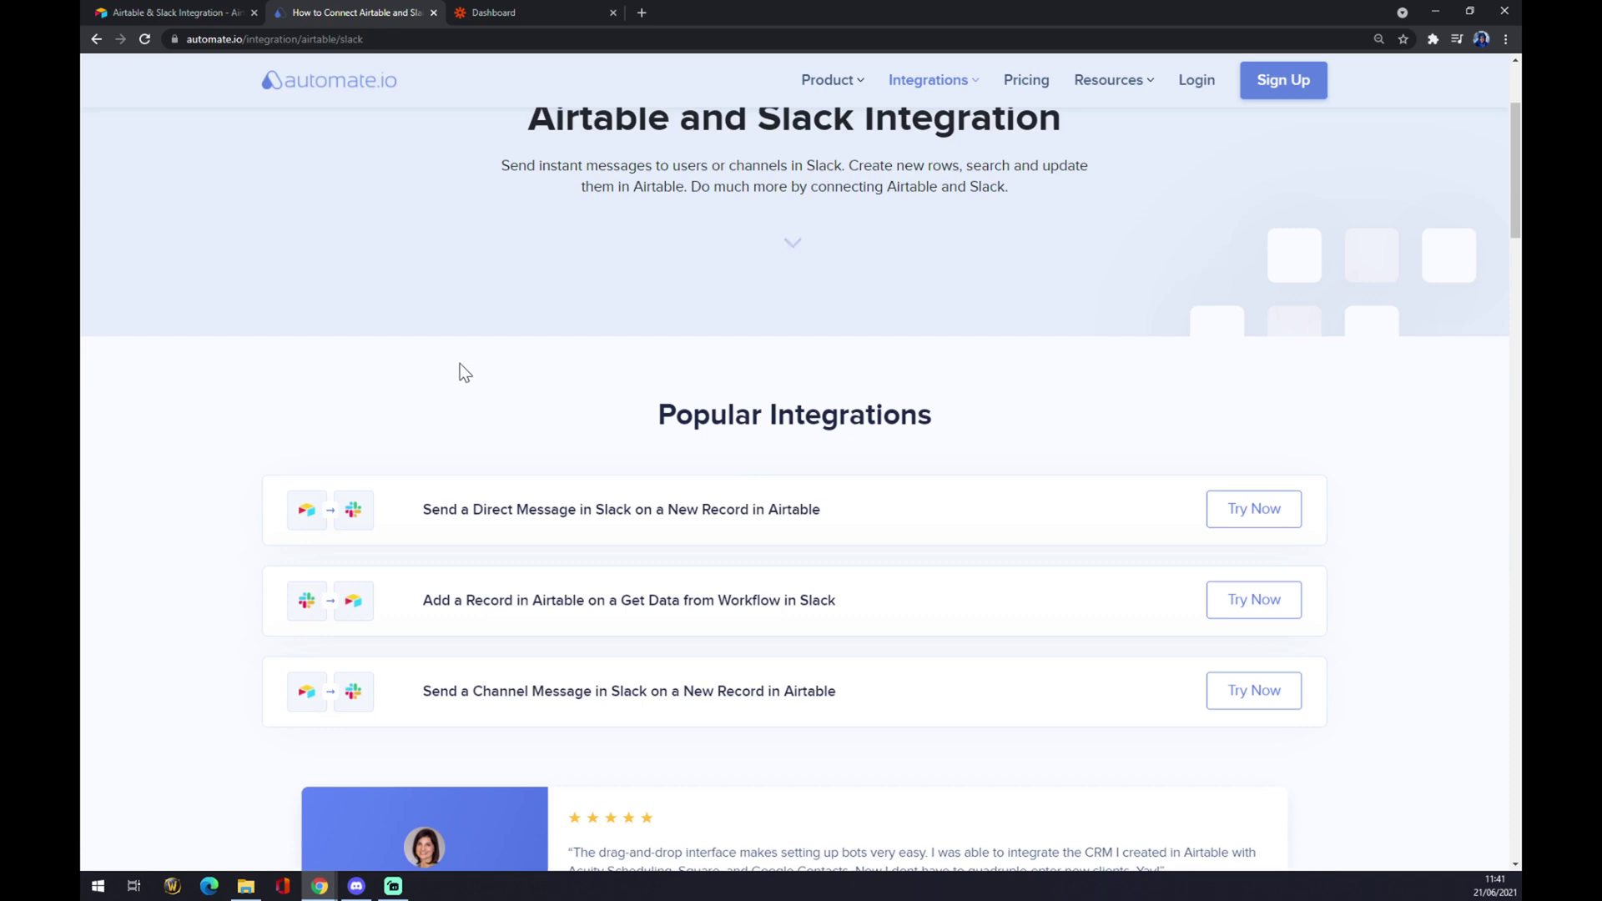
drag(587, 372, 986, 446)
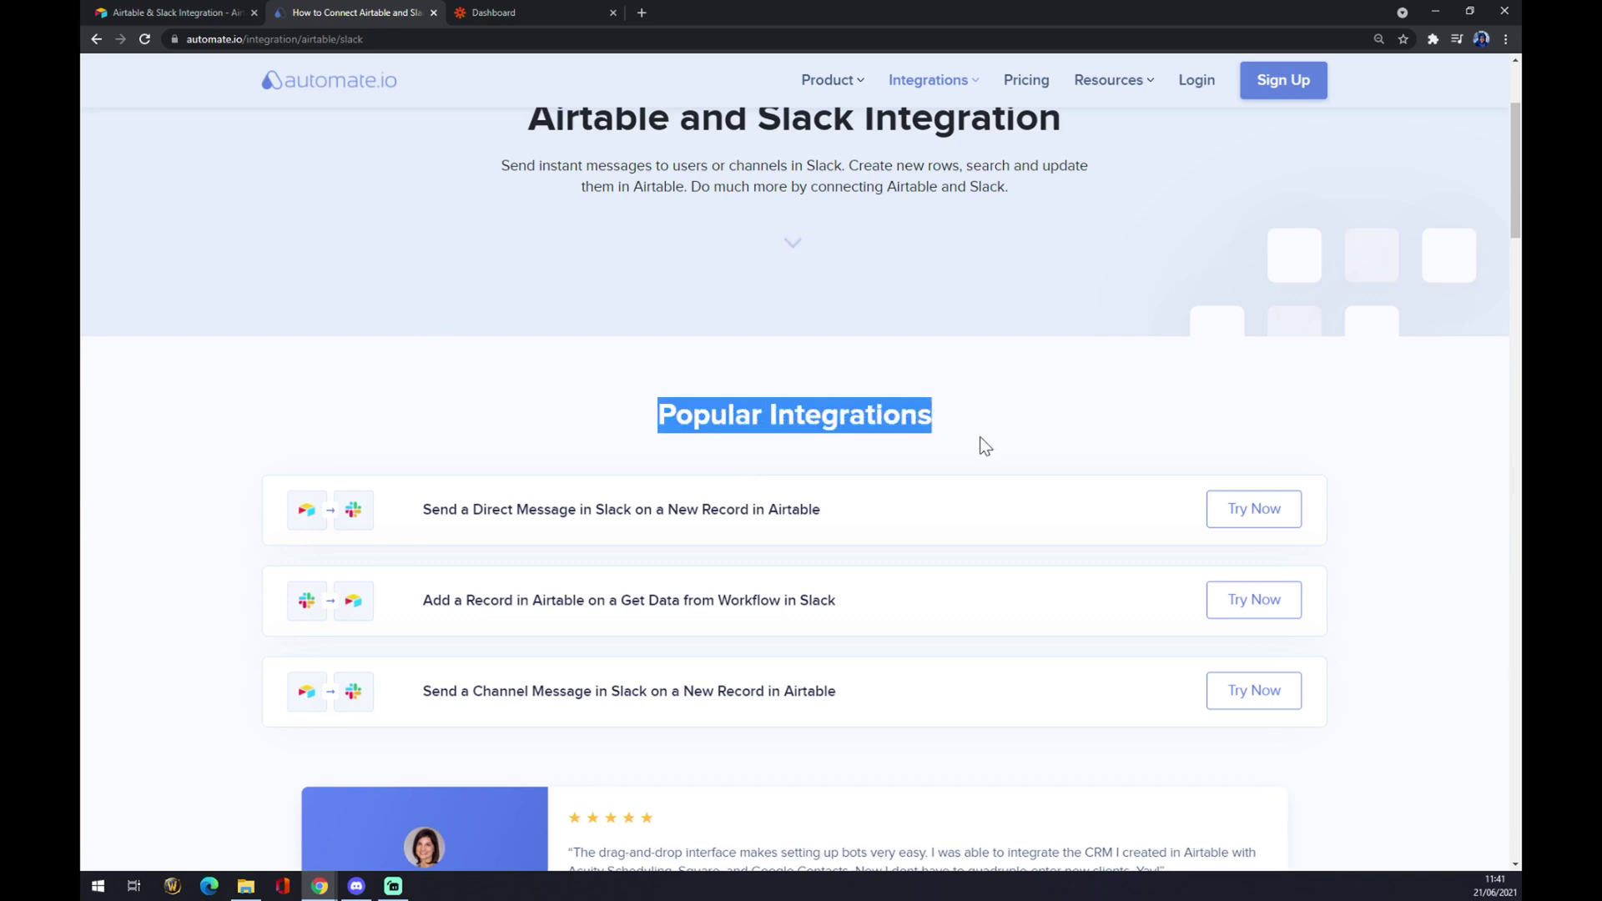
scroll(968, 437, up, 3)
scroll(839, 422, down, 8)
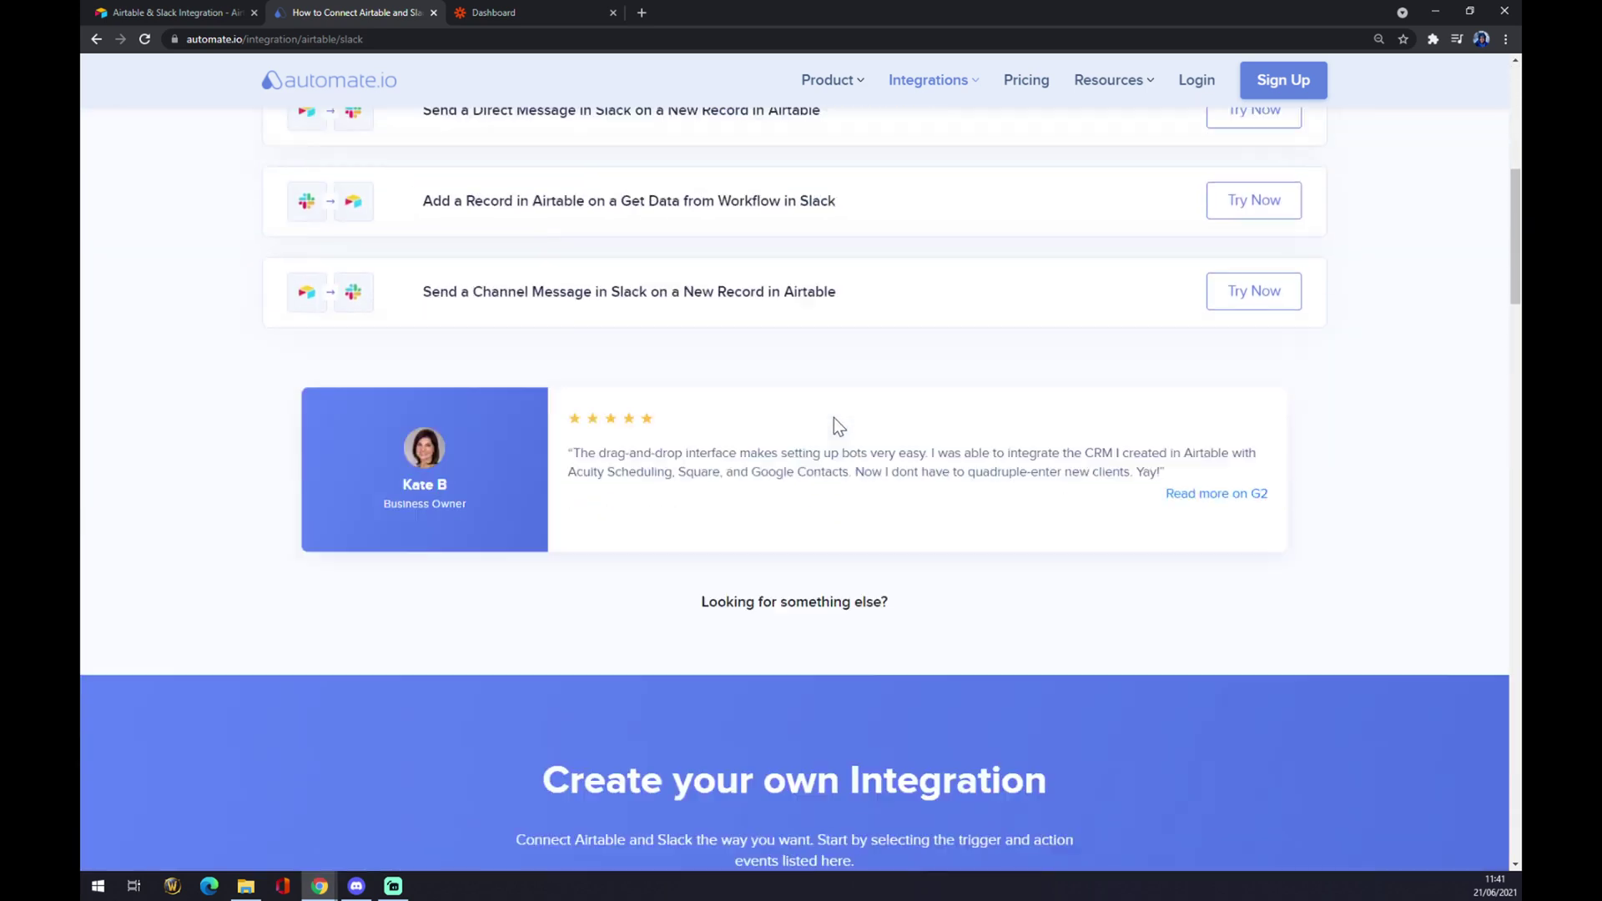
scroll(831, 417, down, 6)
scroll(541, 321, down, 2)
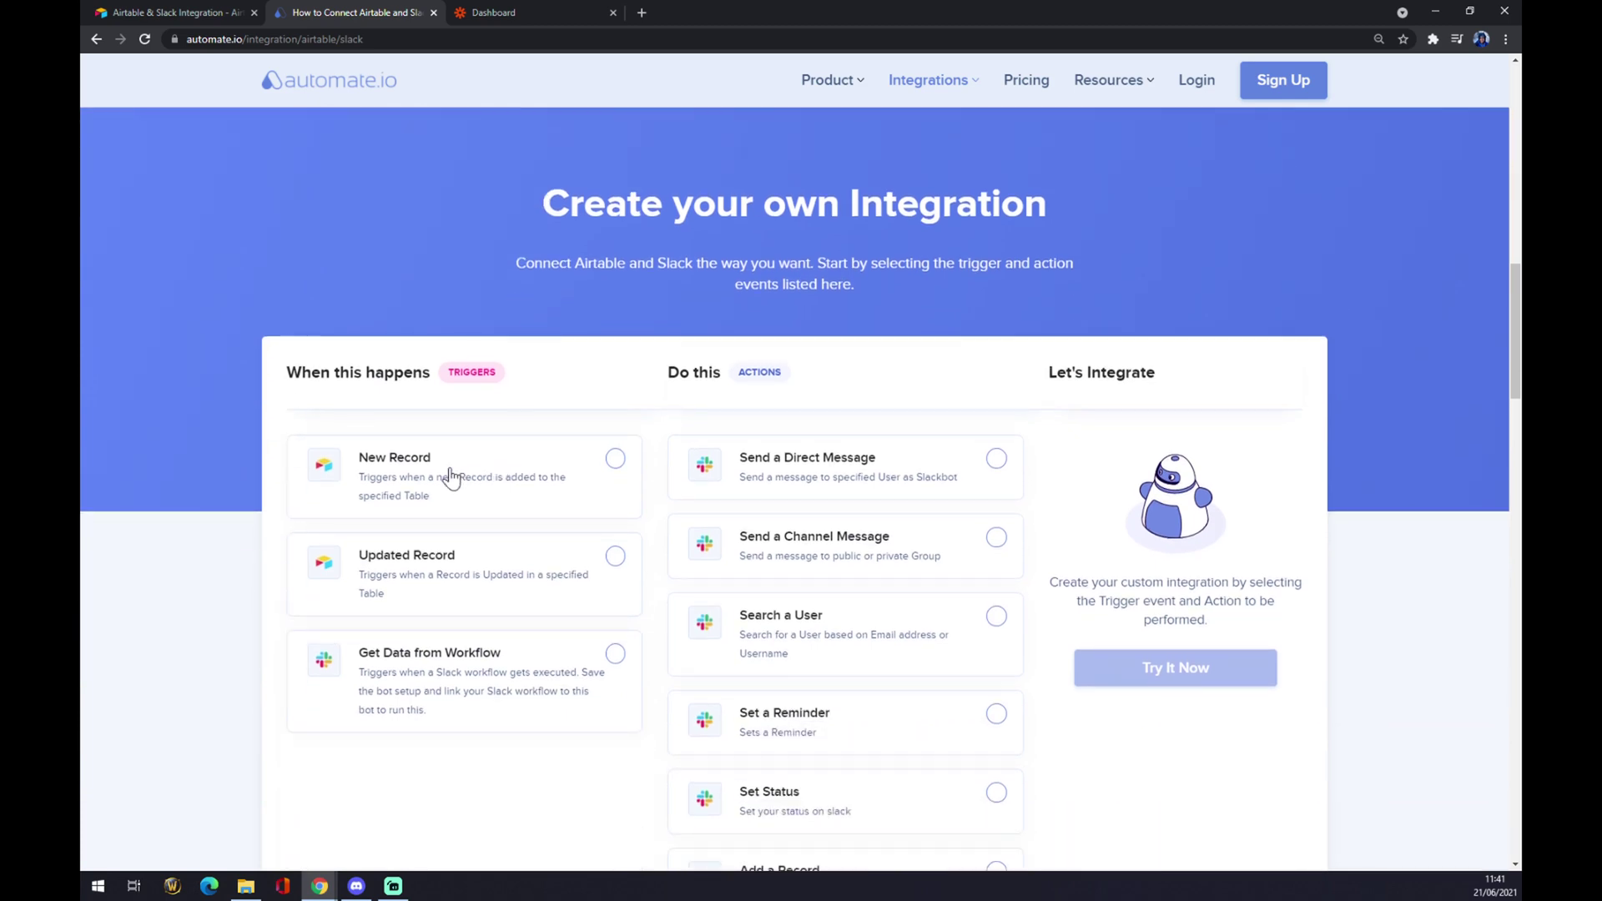
- Choose New Record as the Airtable trigger in Automate.io's integration builder
drag(526, 383, 279, 386)
click(293, 311)
click(616, 460)
- Choose Search a User as the Slack action, then switch to the Zapier dashboard
drag(647, 374, 797, 377)
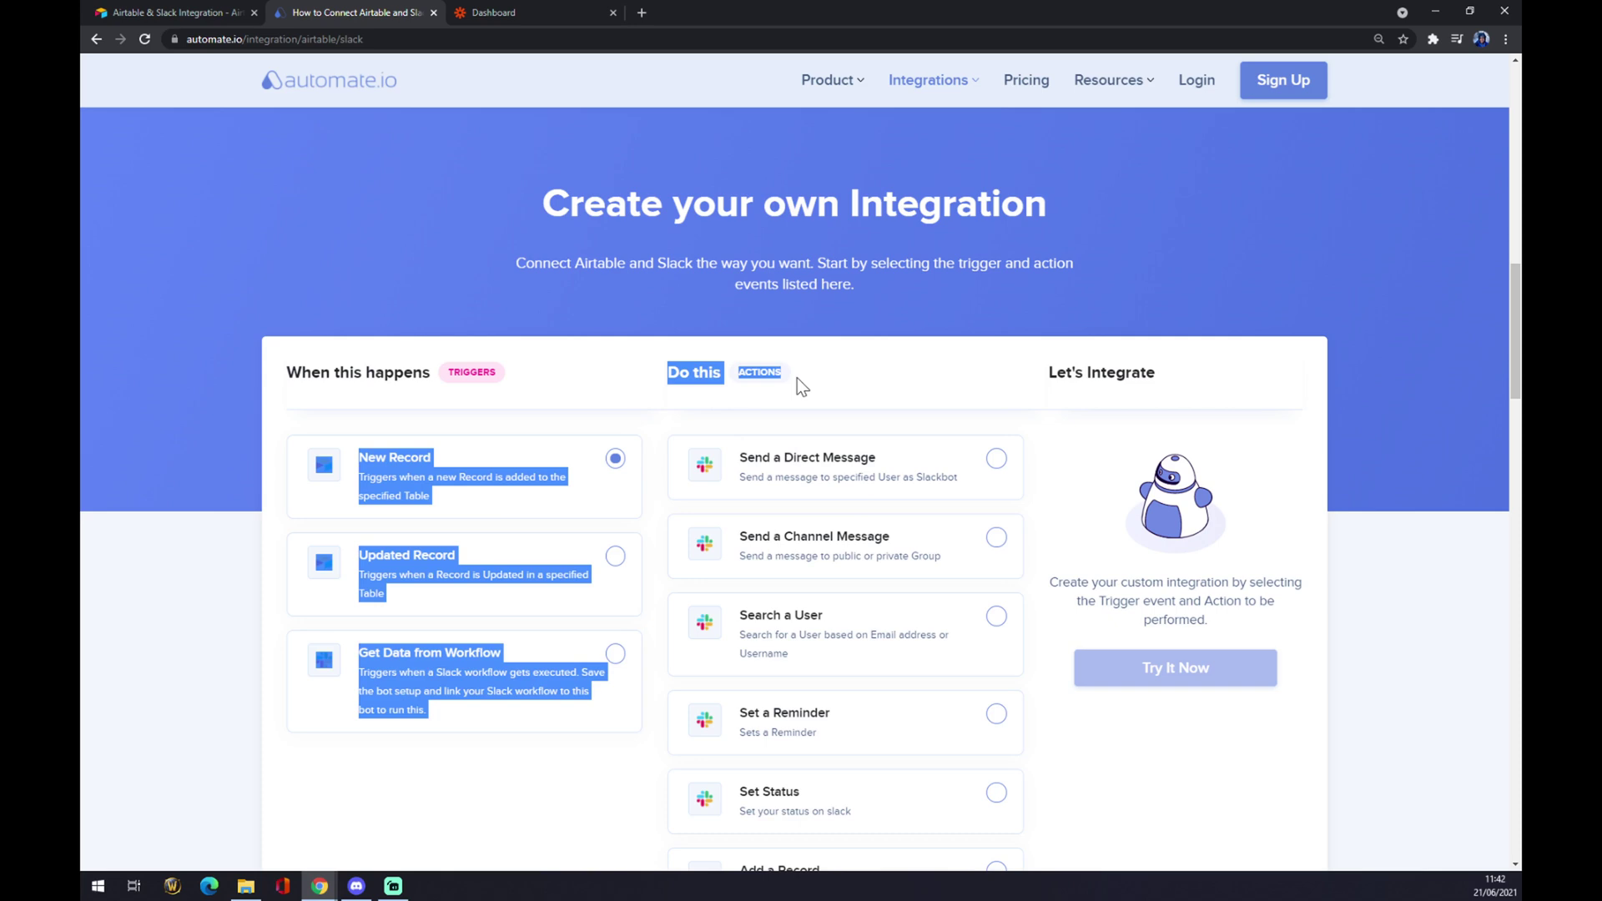
click(798, 377)
scroll(824, 497, down, 3)
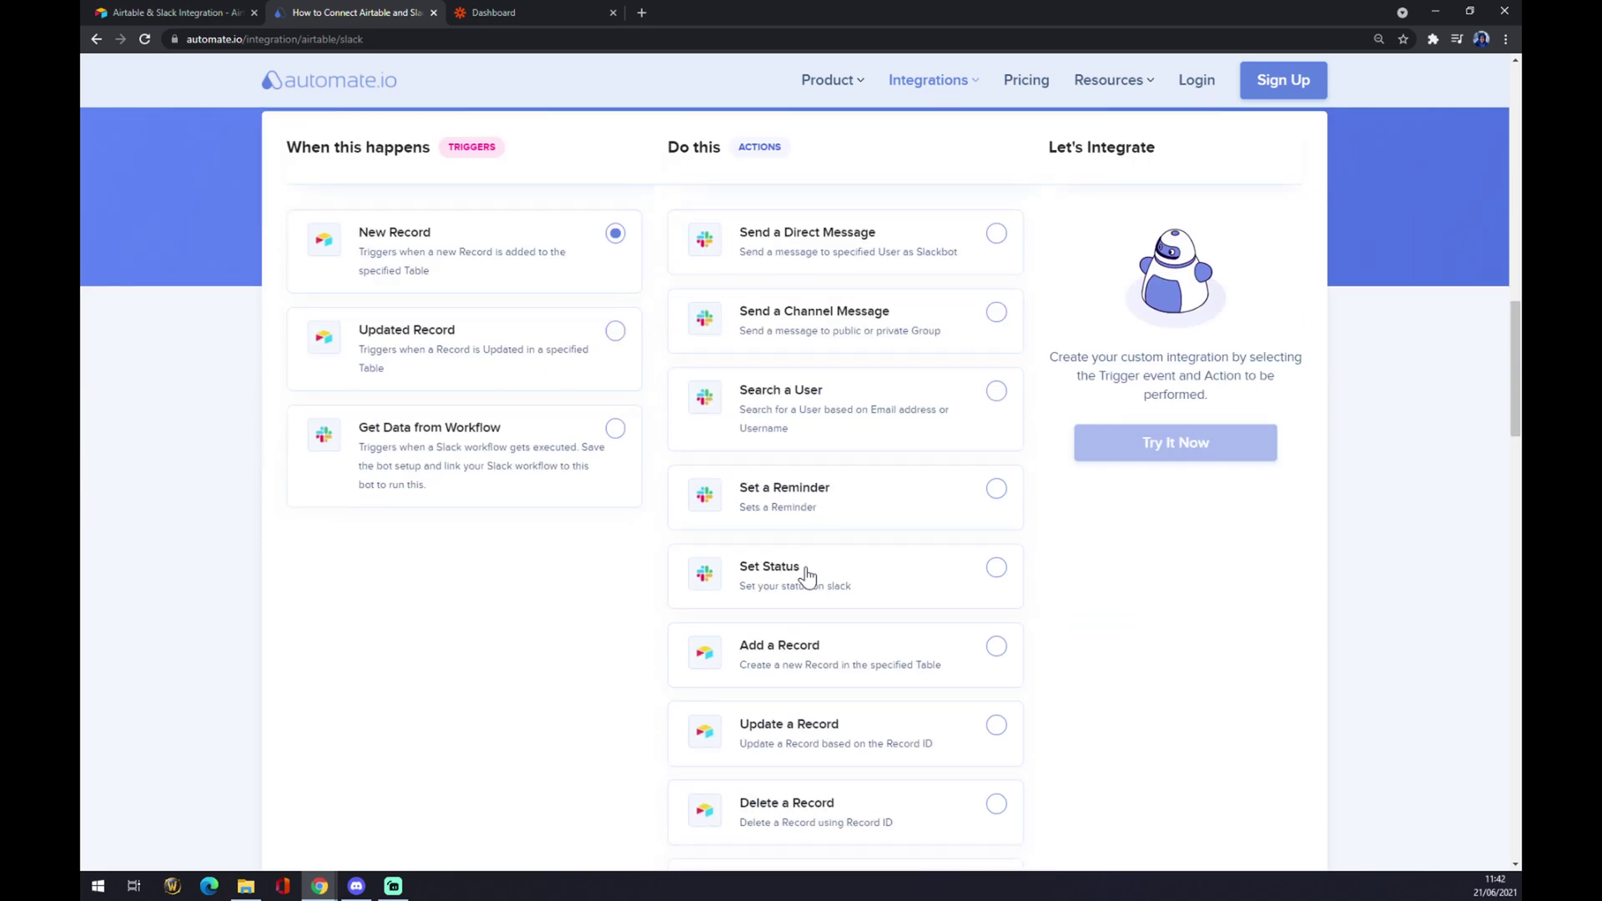
scroll(812, 359, up, 1)
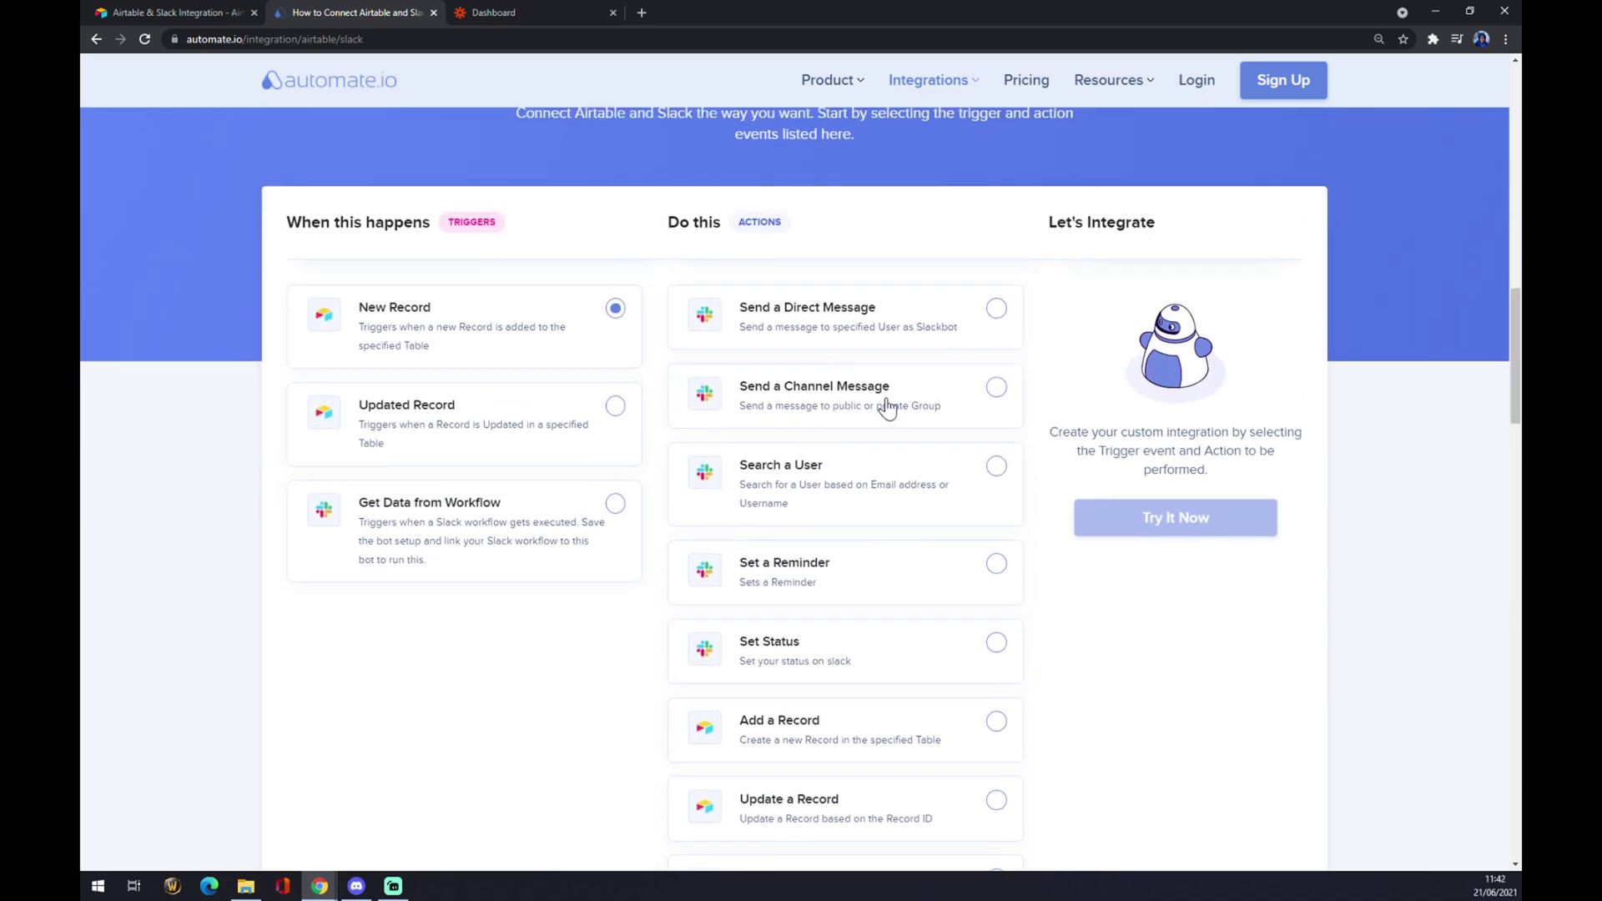
click(974, 477)
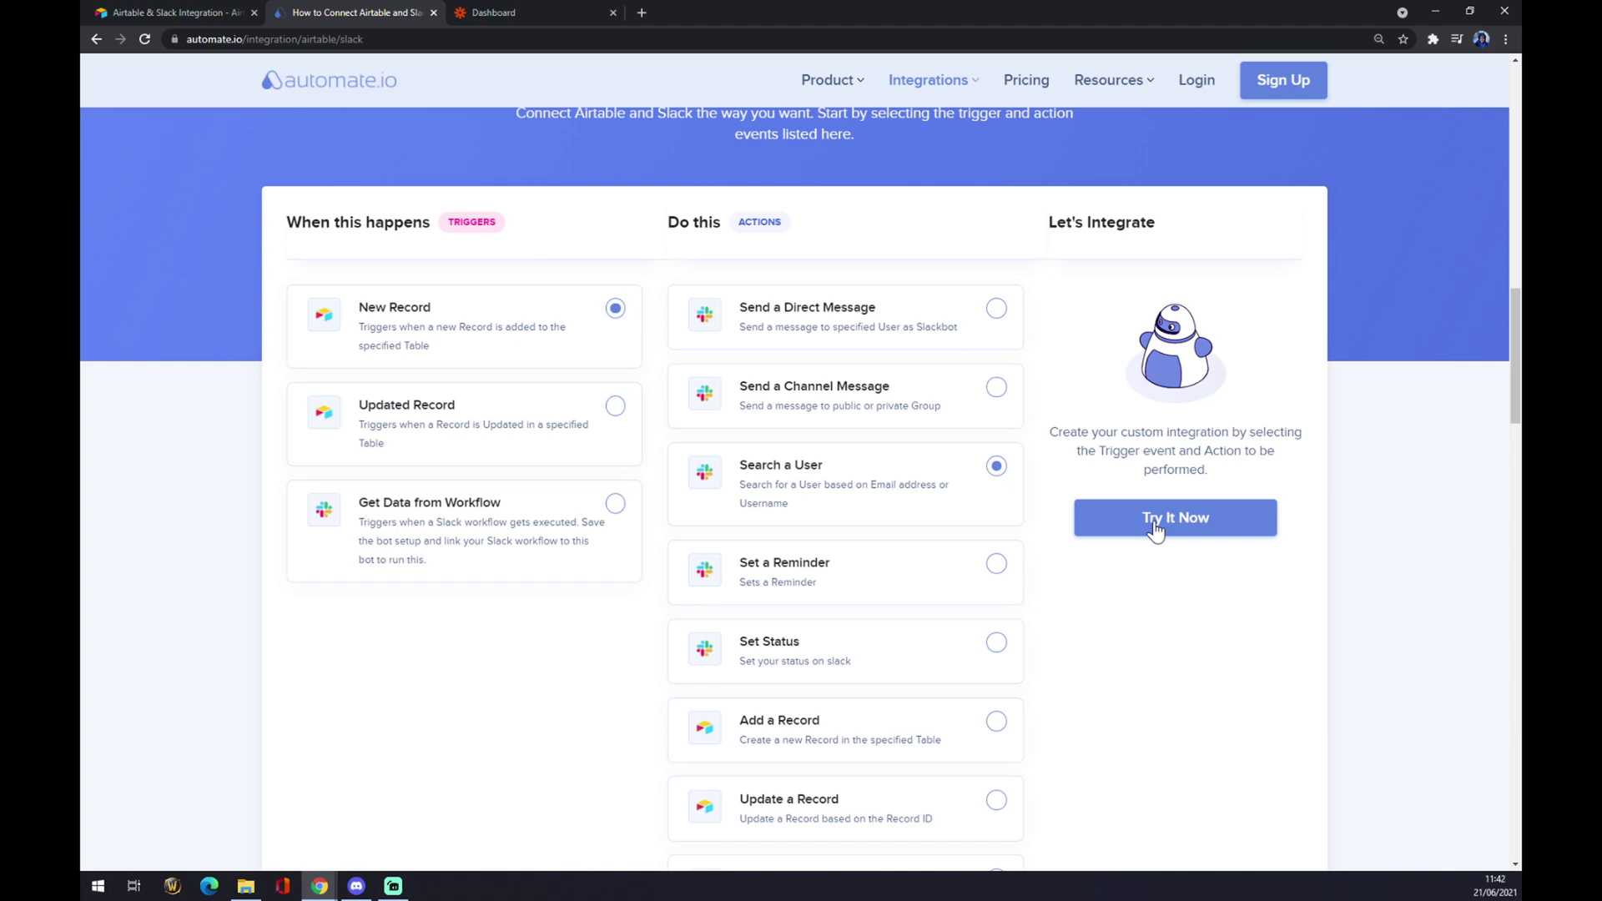
click(502, 12)
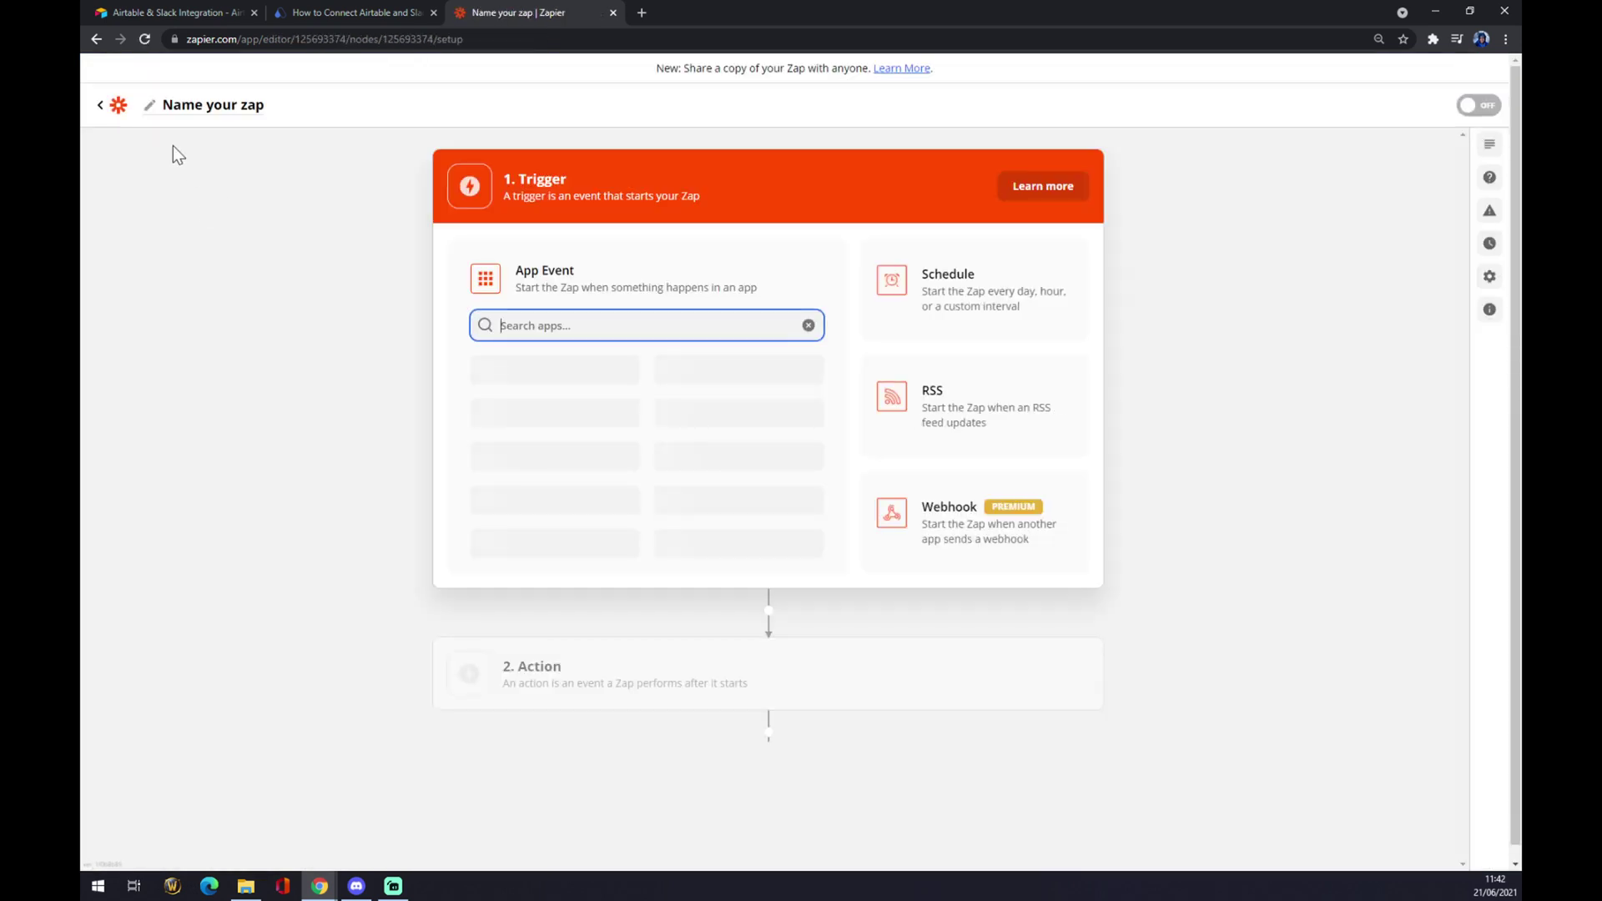
- Name the new zap 'airtable to slack'
click(204, 114)
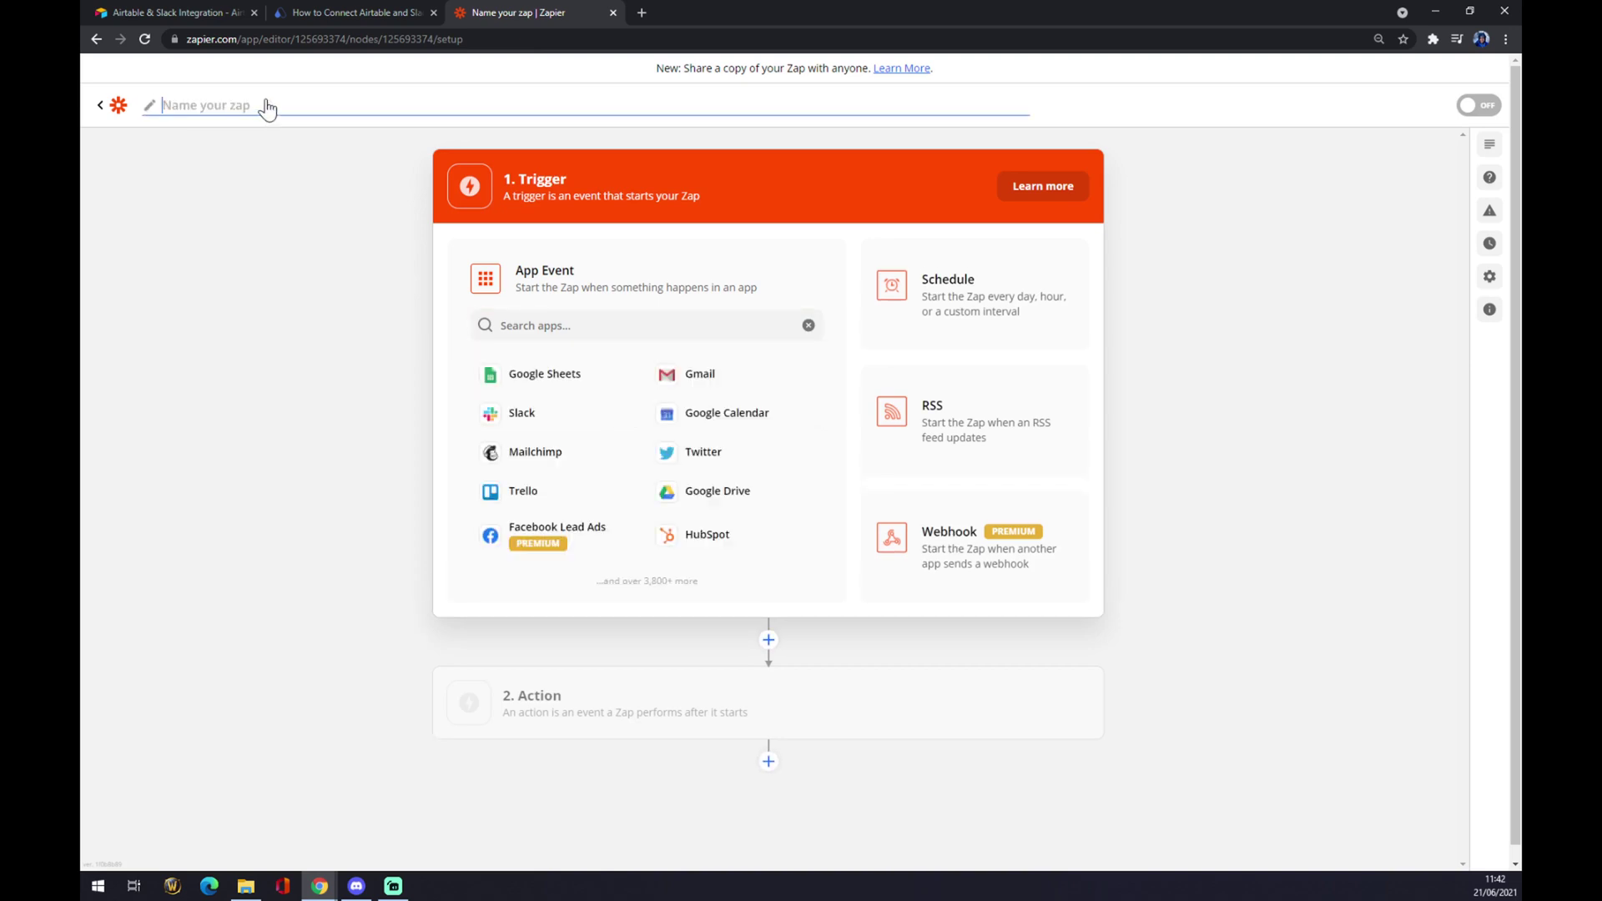
text(airtable to slack)
key(Return)
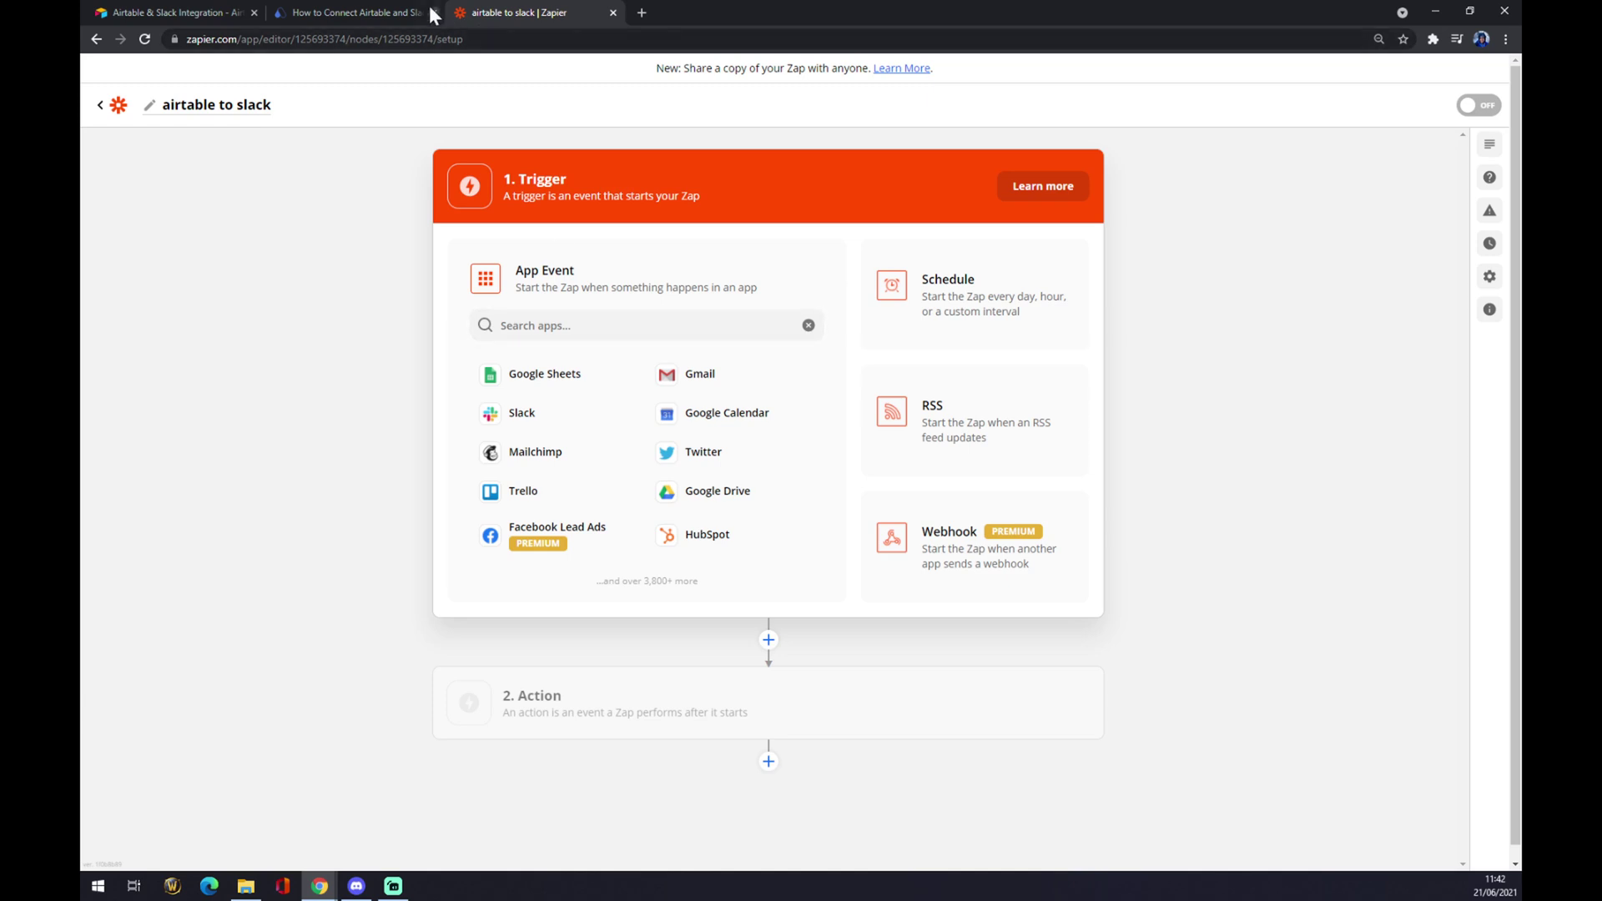
- Glance at the guide tab, then search 'air' among the trigger apps
click(379, 10)
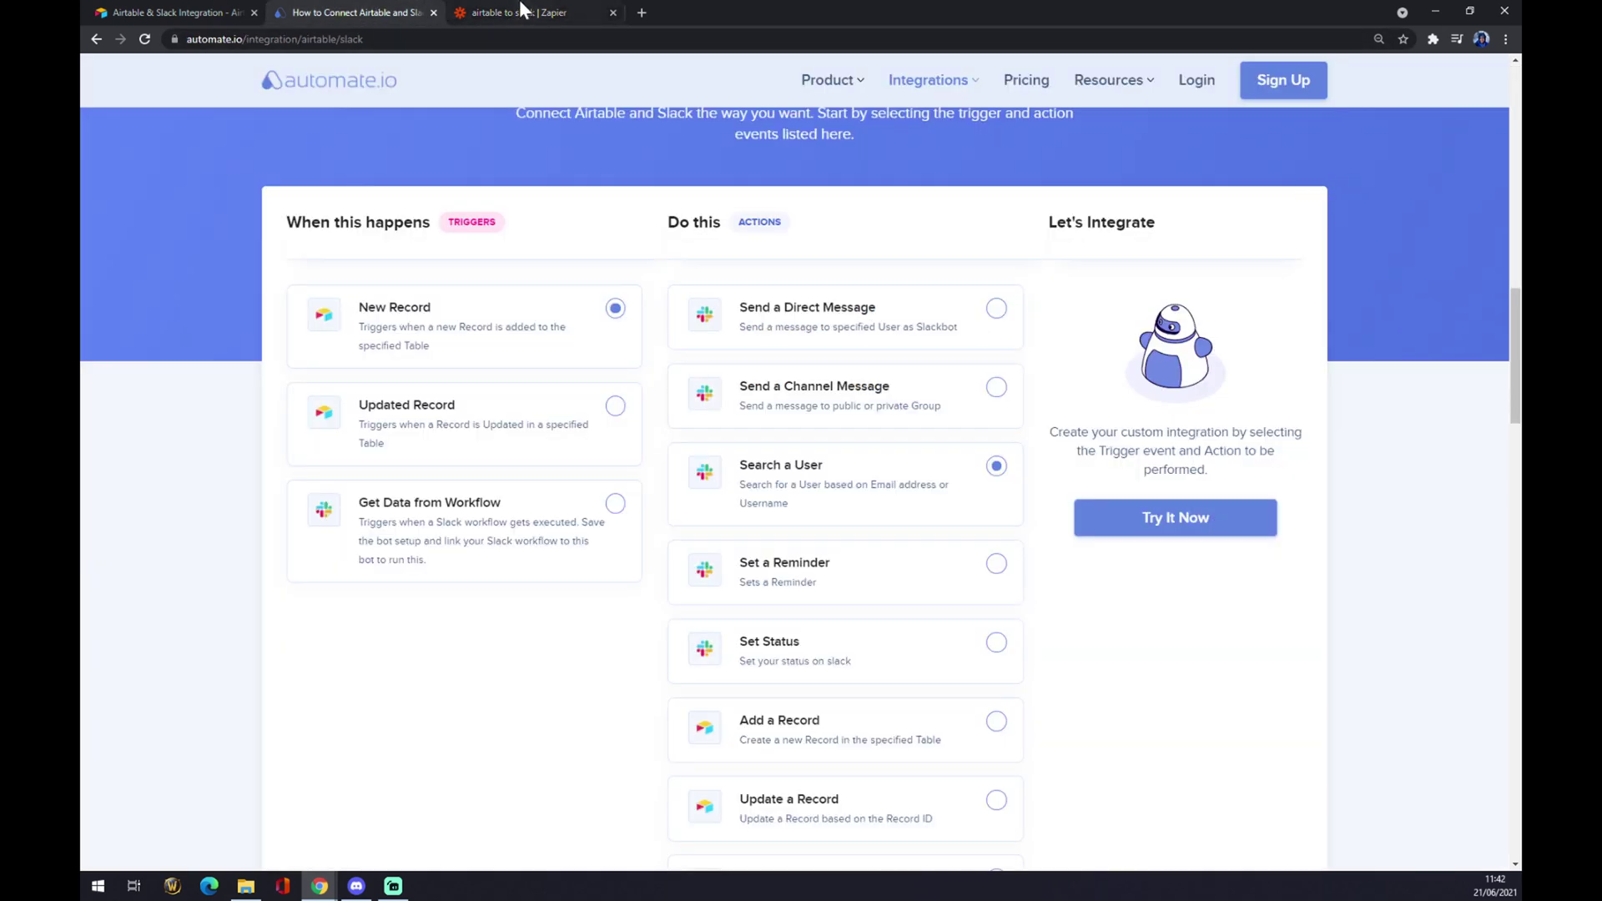
click(521, 11)
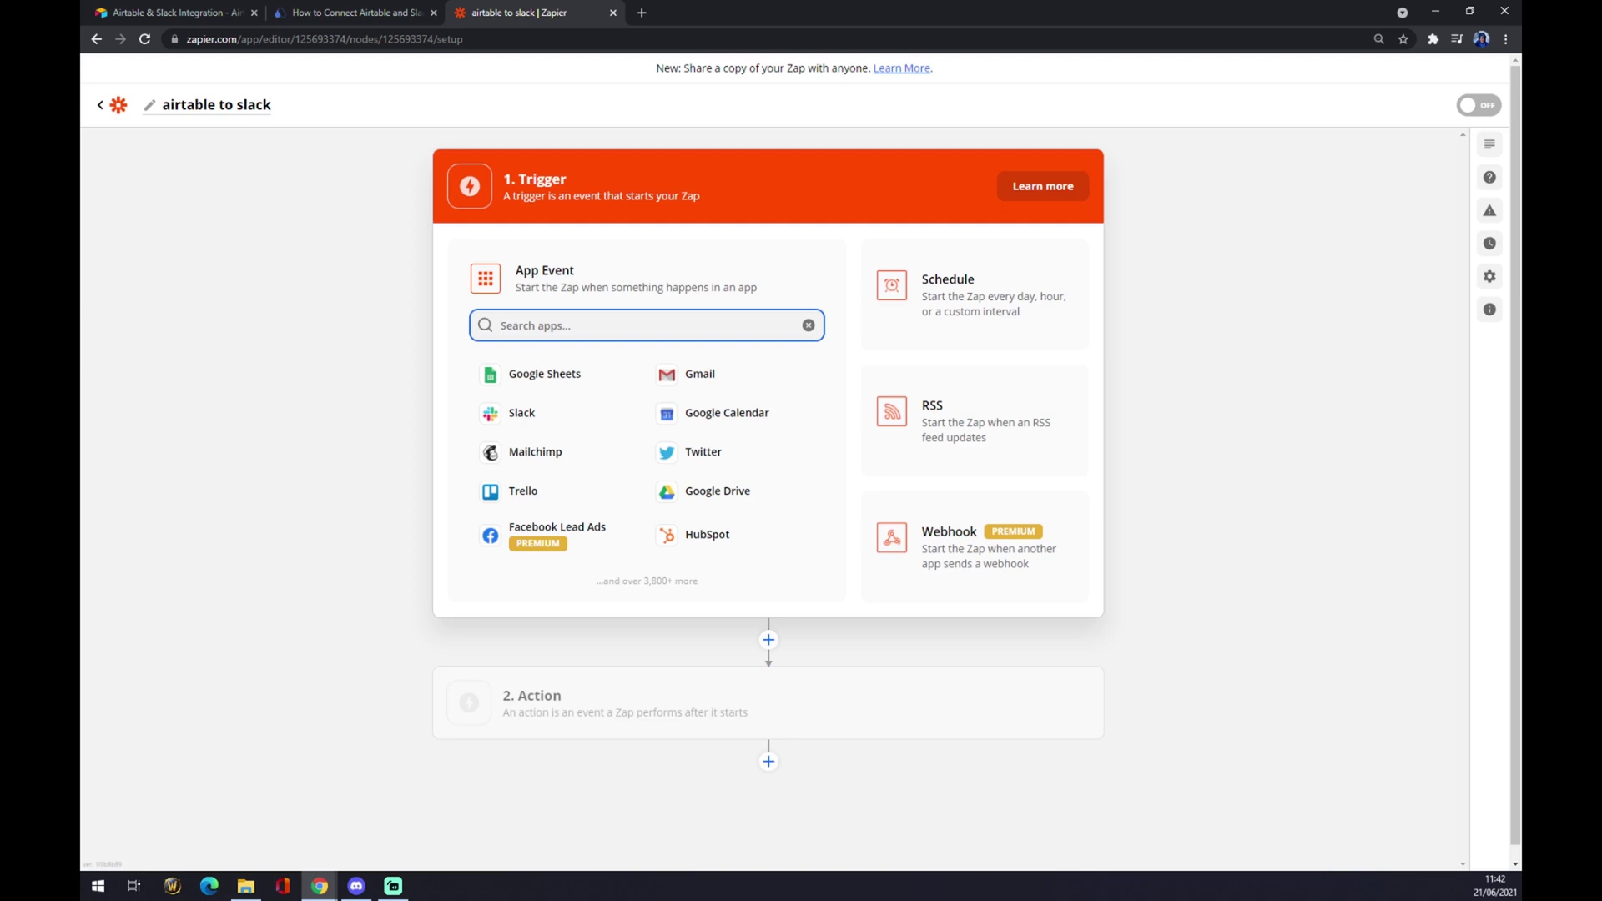
text(airt)
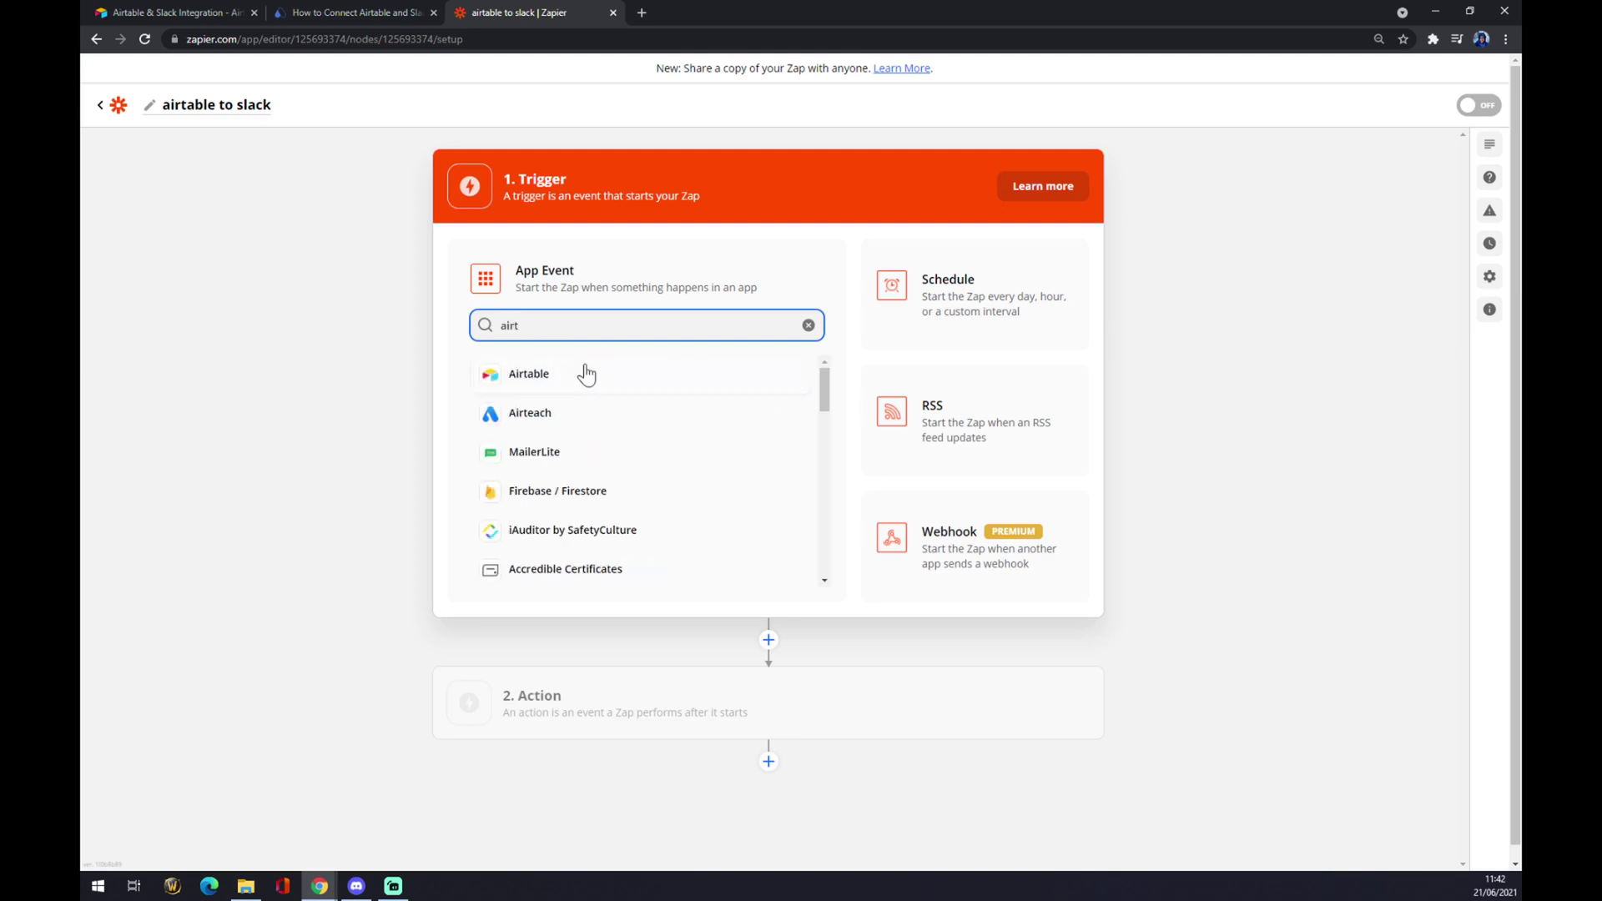
- Make the trigger Airtable's New Record event
click(584, 373)
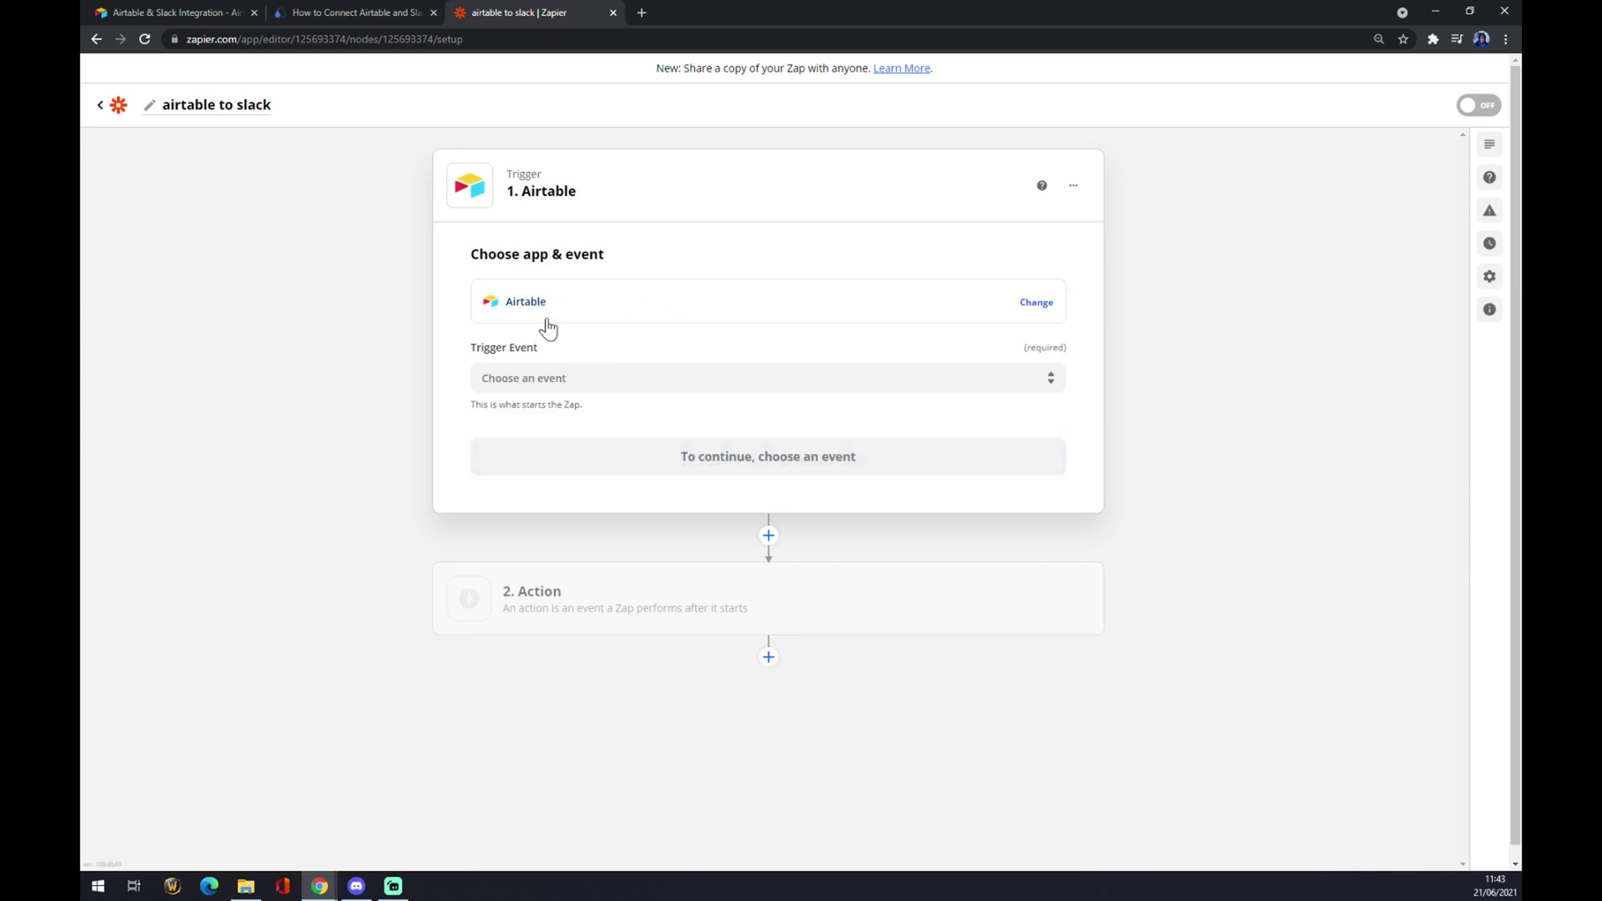
click(621, 379)
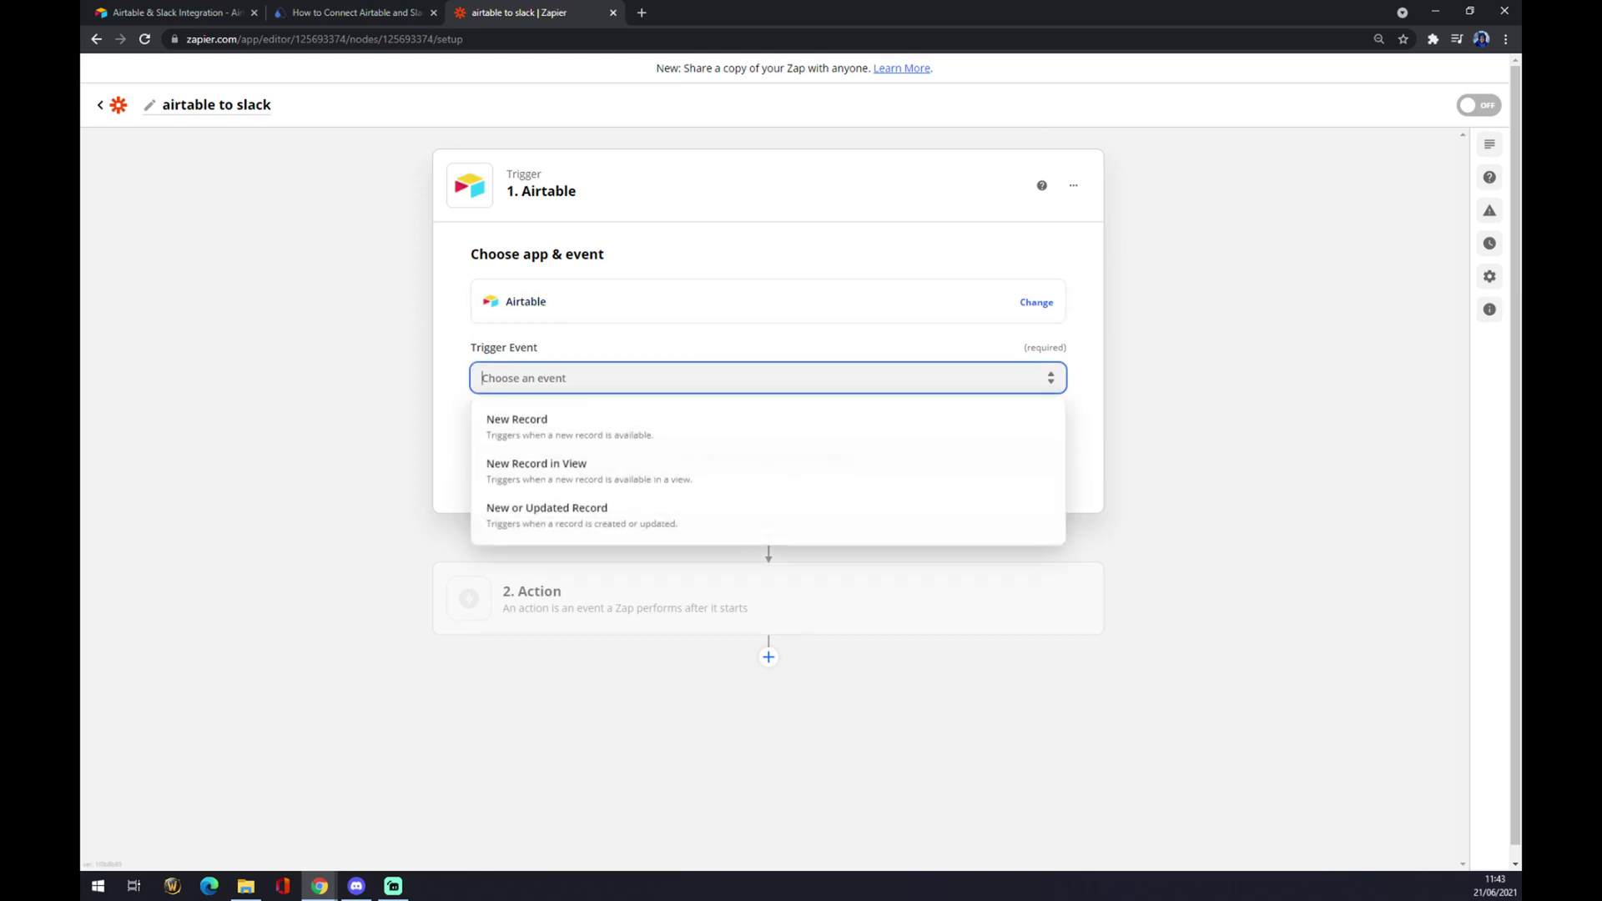
click(555, 448)
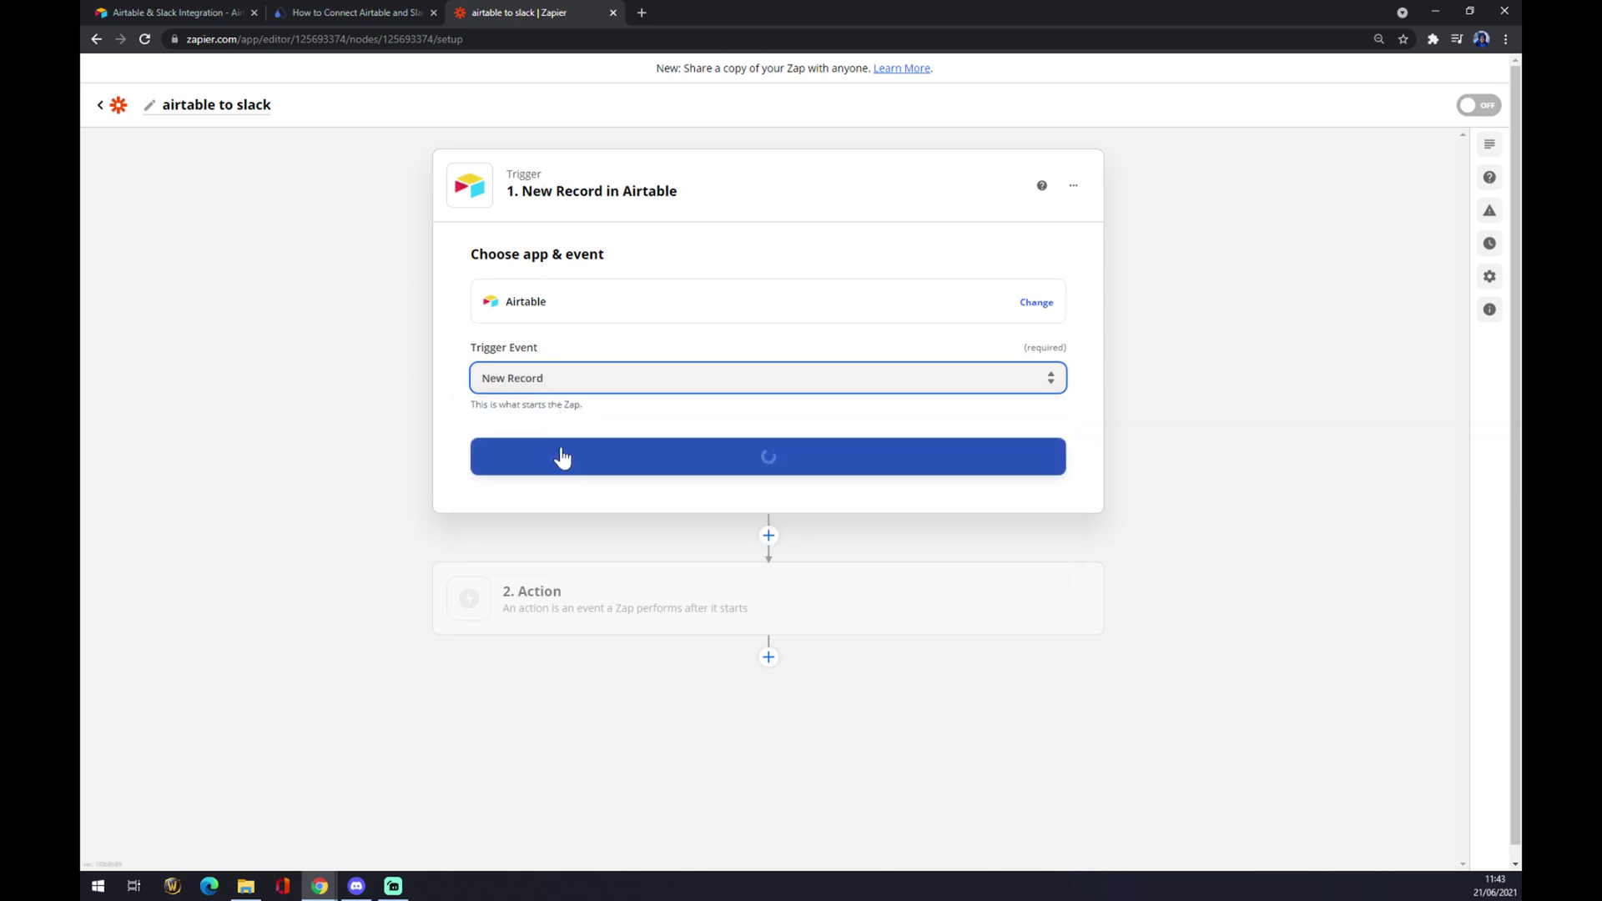
click(602, 459)
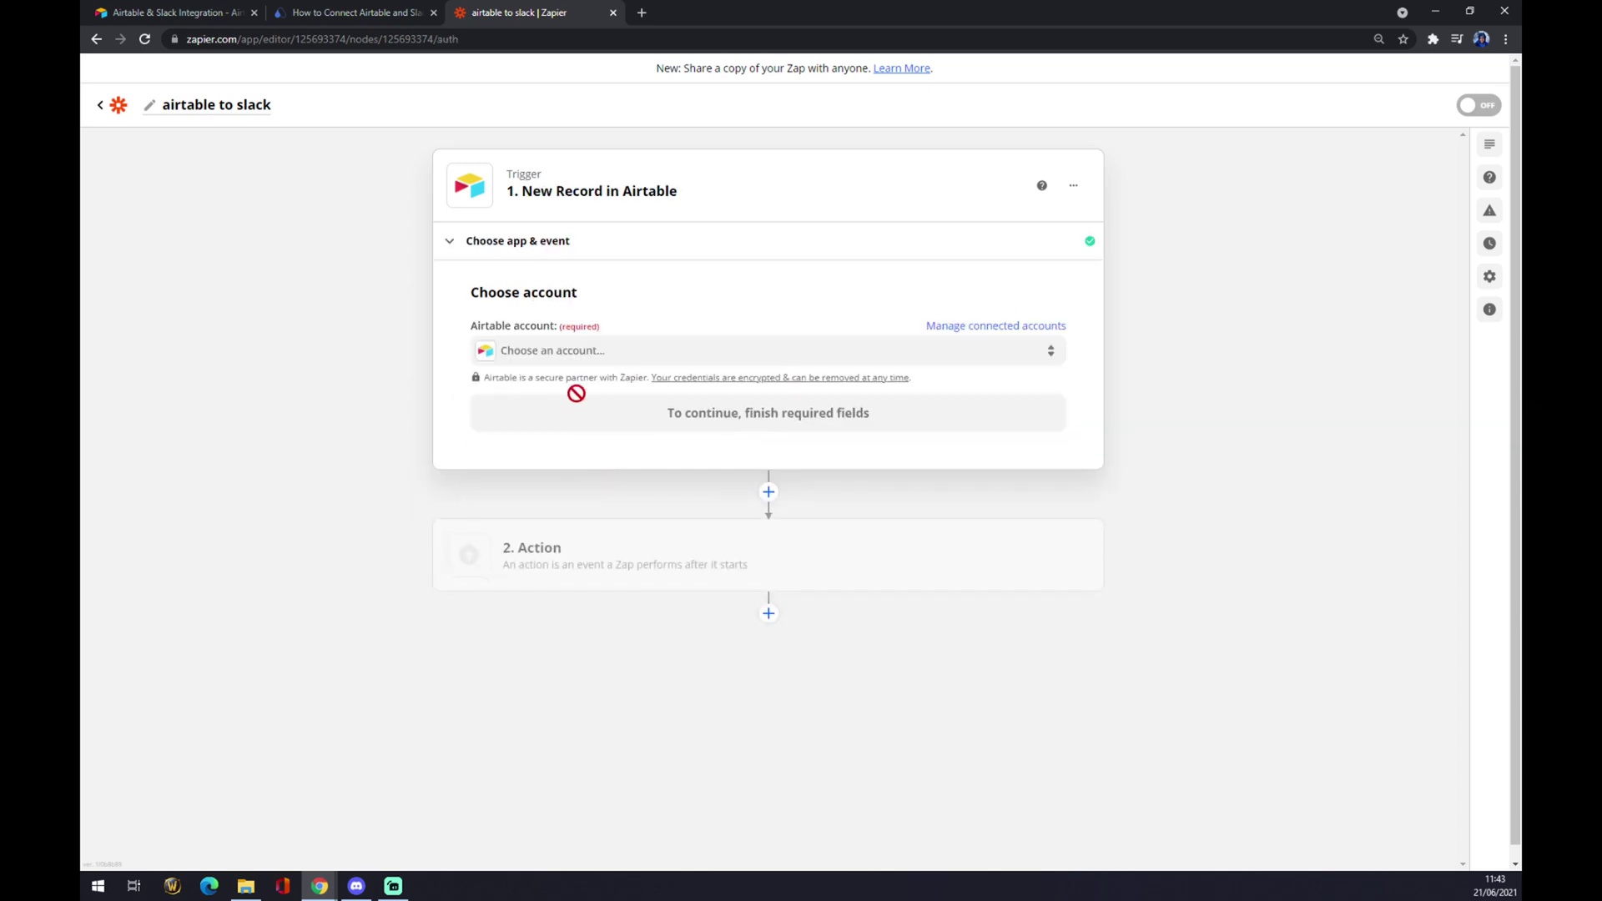
- Connect the Airtable account, choose base User research and table Users, then open the Action step
click(570, 357)
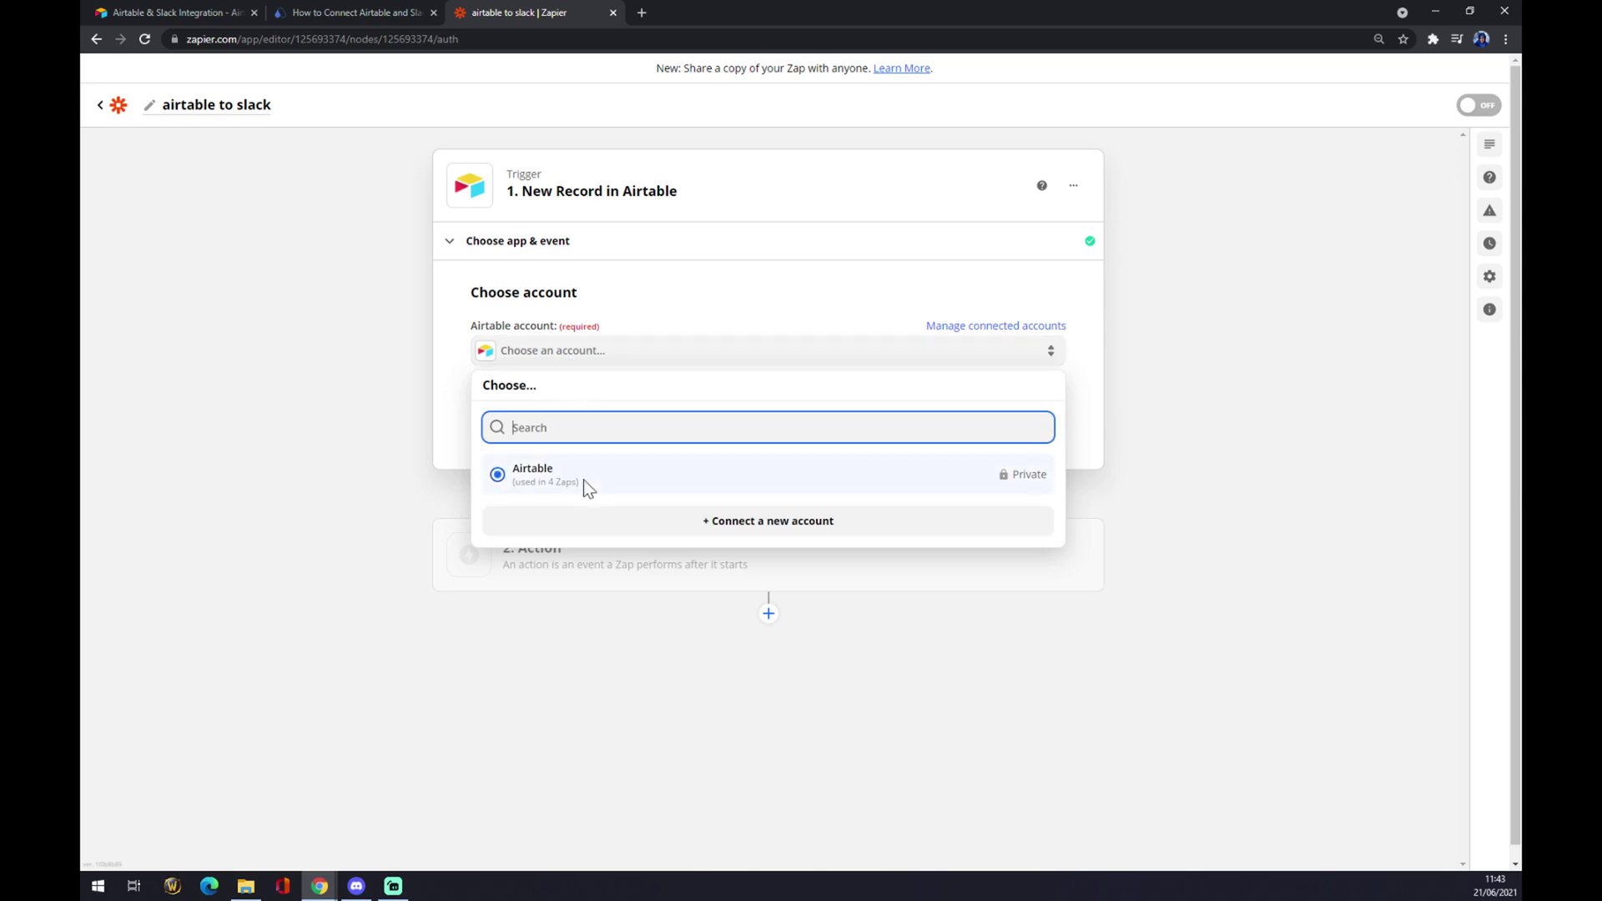
click(590, 418)
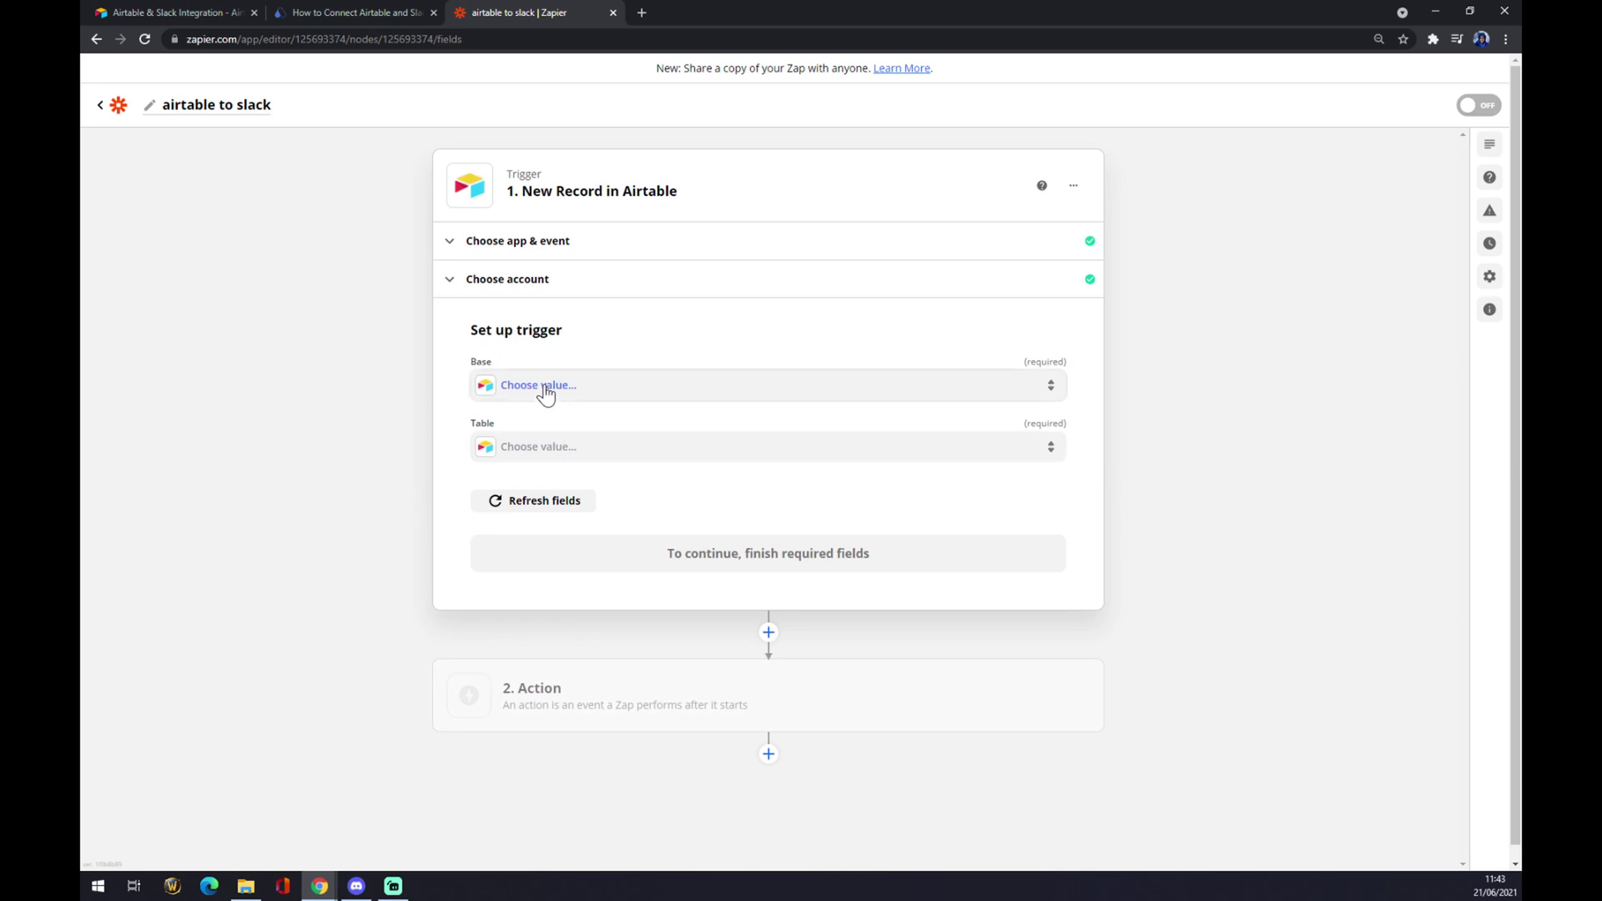
click(546, 388)
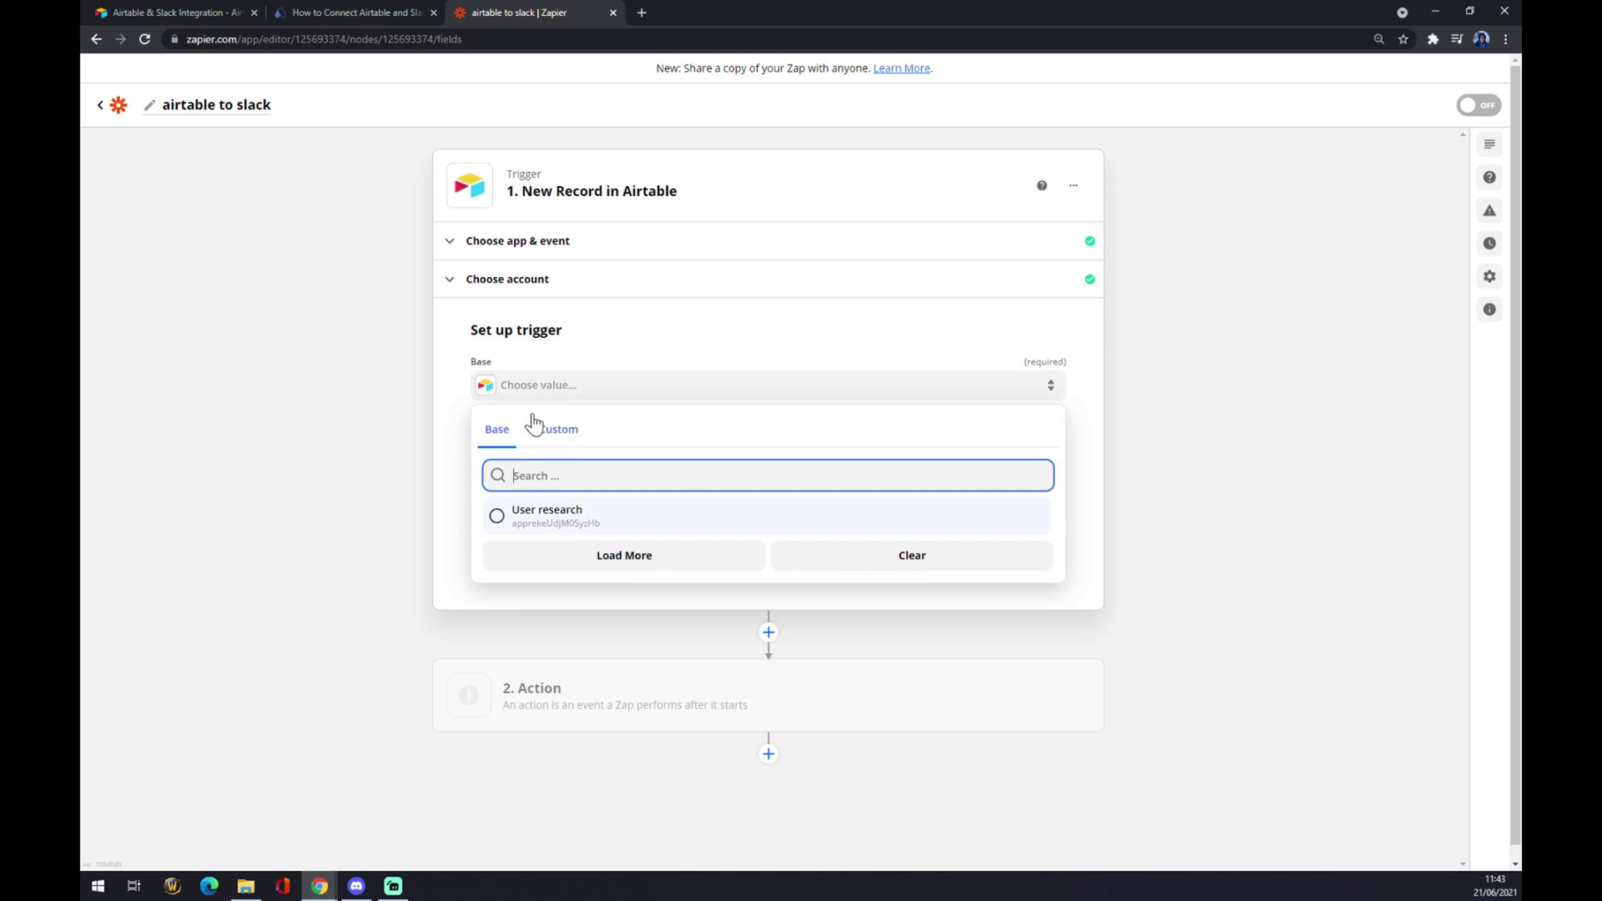
click(556, 518)
click(550, 450)
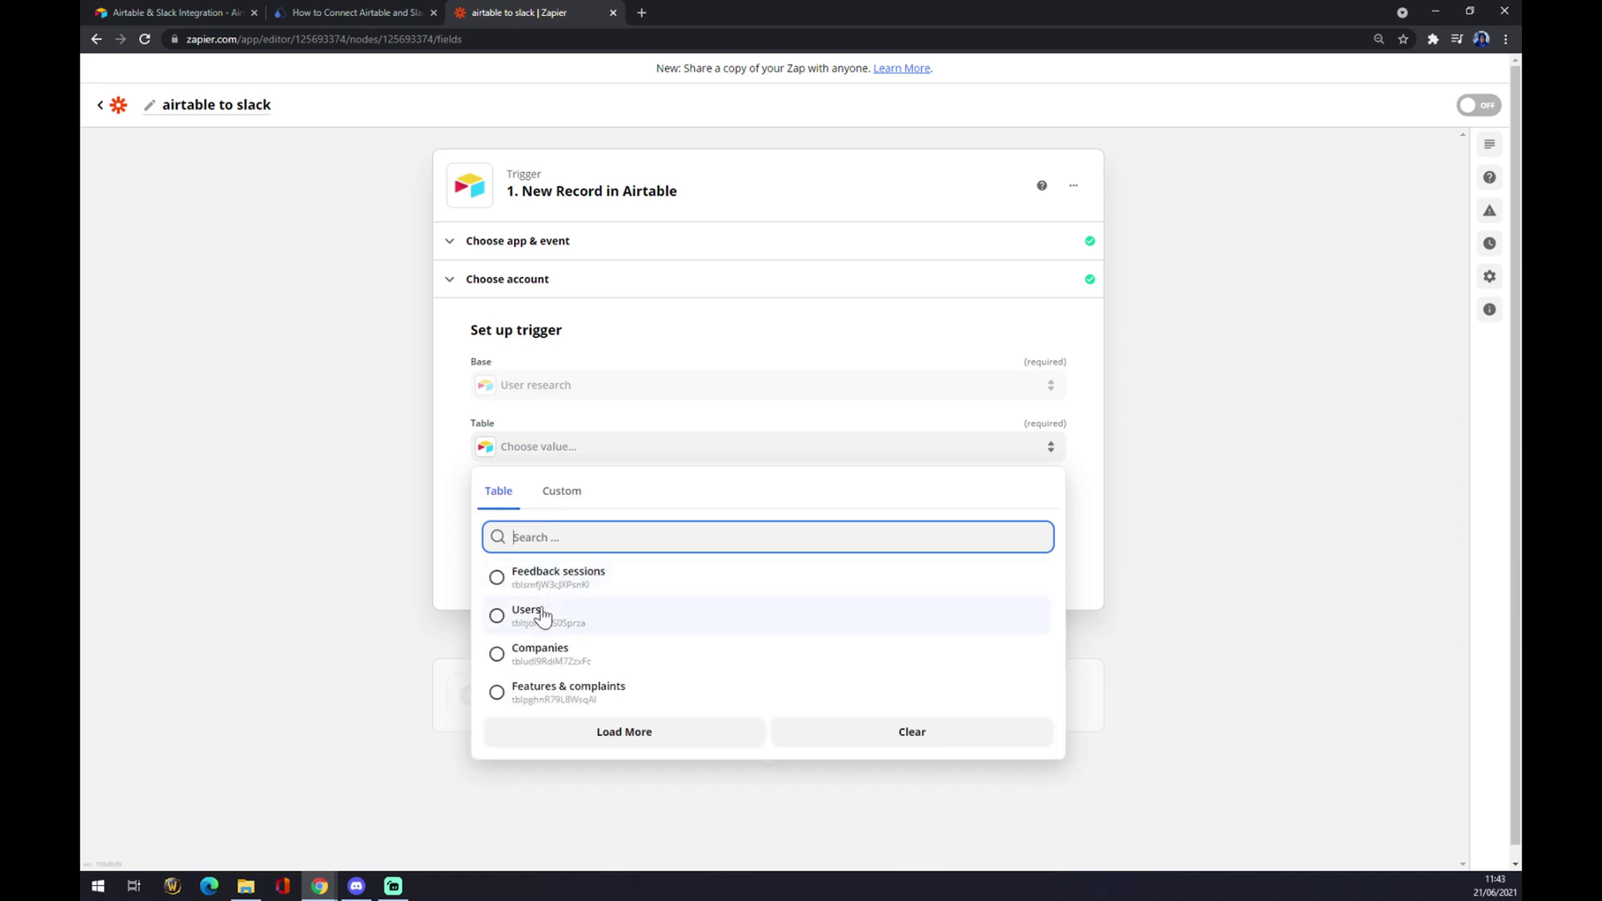
click(542, 613)
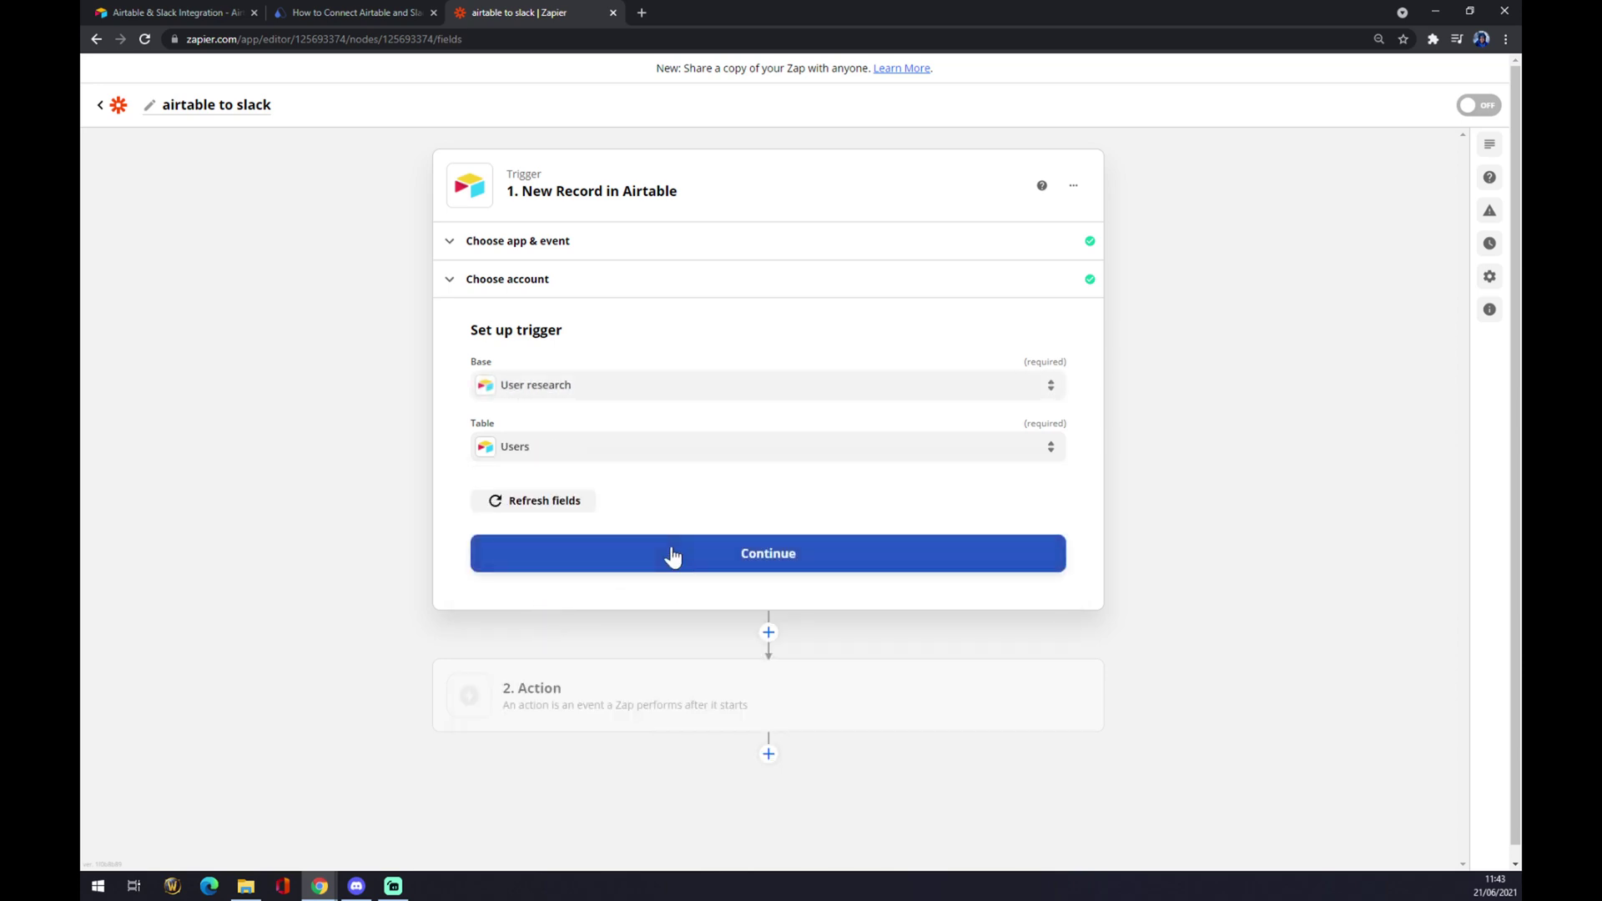
click(671, 555)
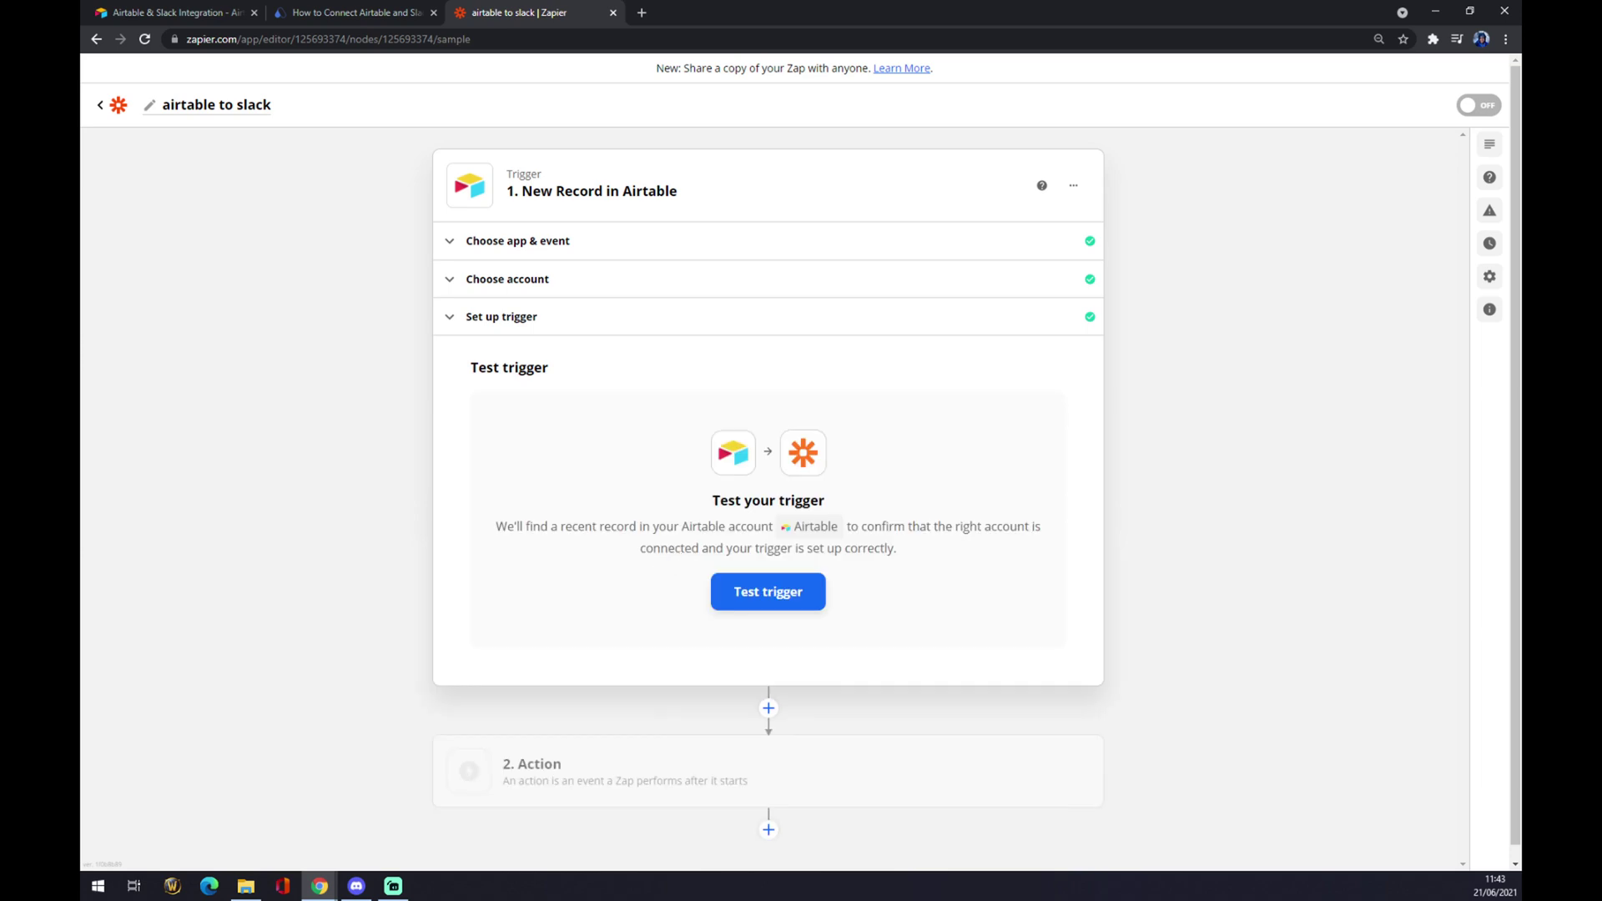
click(598, 772)
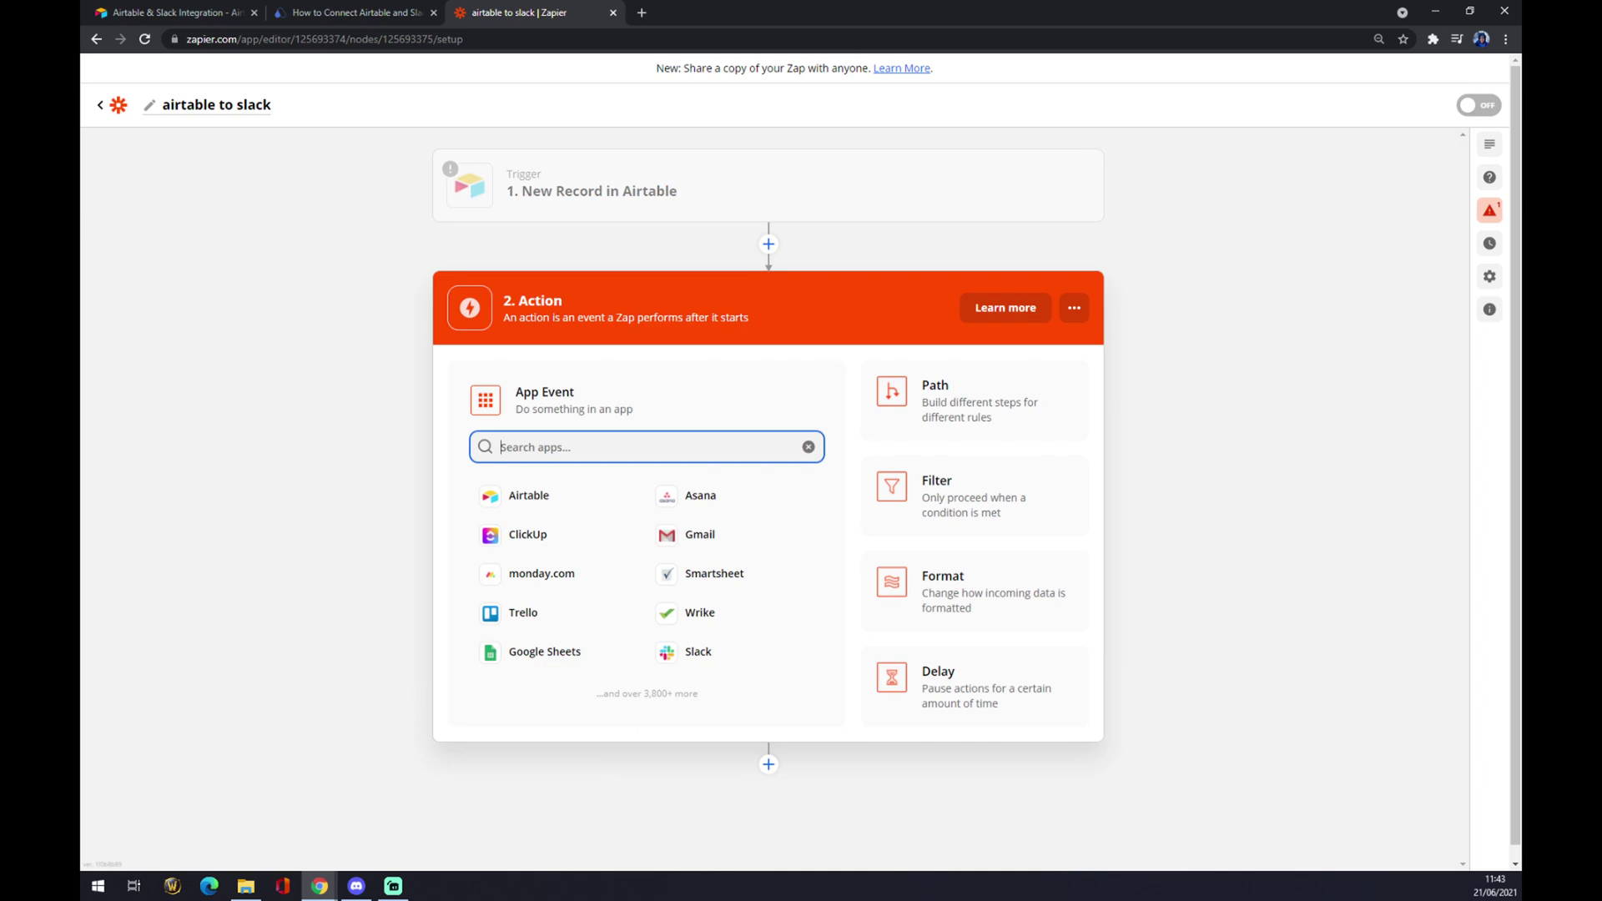
- Pick Slack with the Add Reminder action event and continue to Slack account sign-in
text(slack)
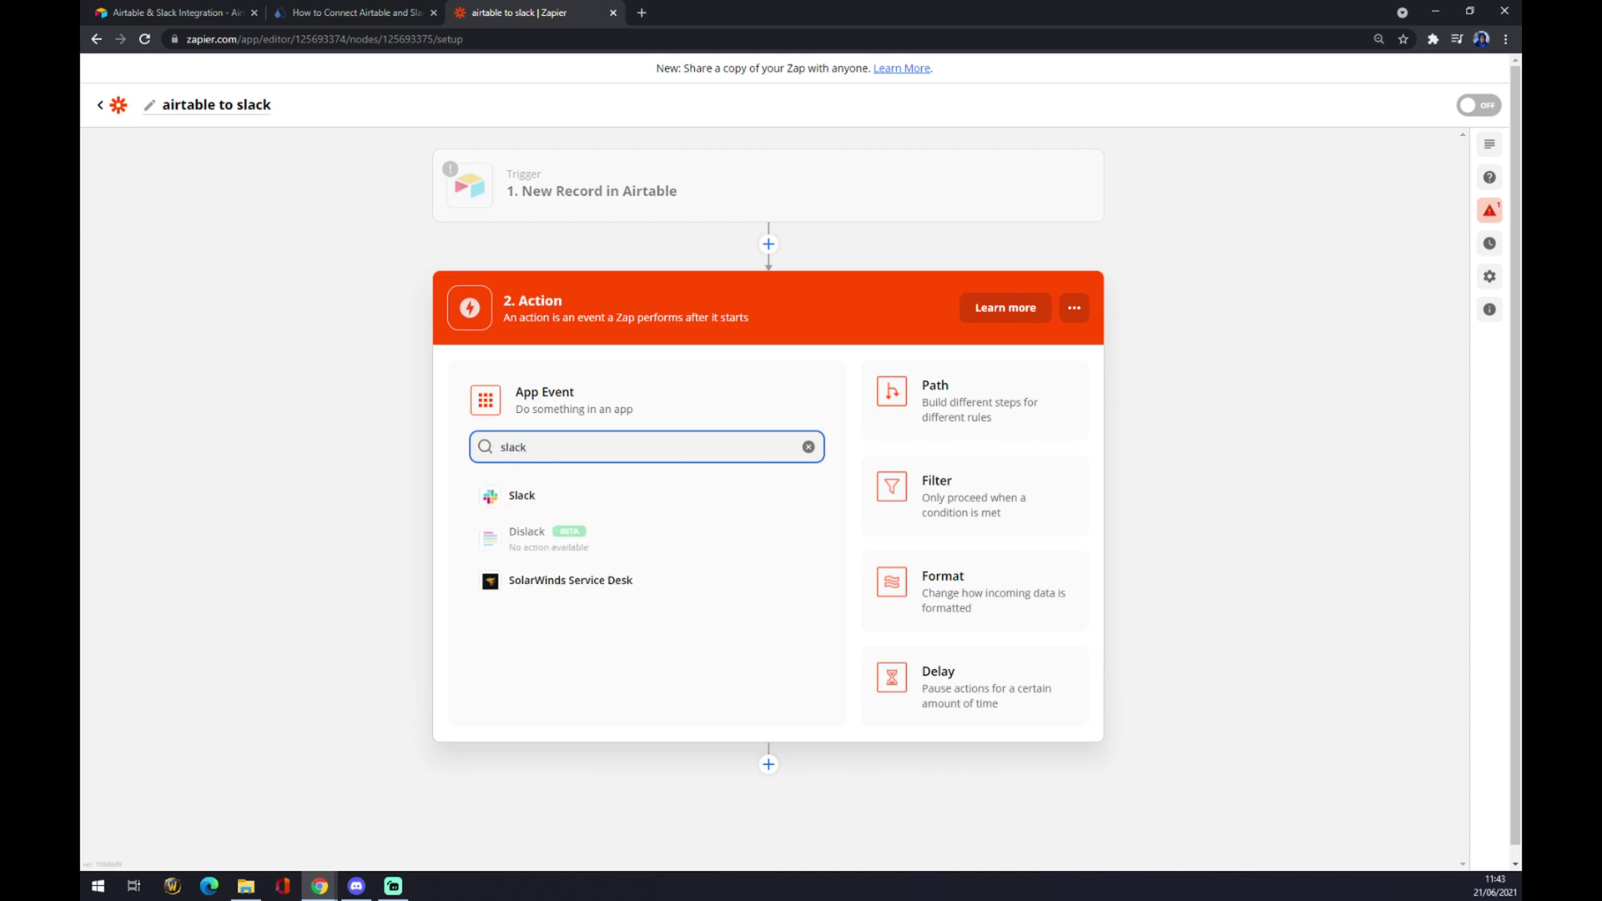
click(547, 496)
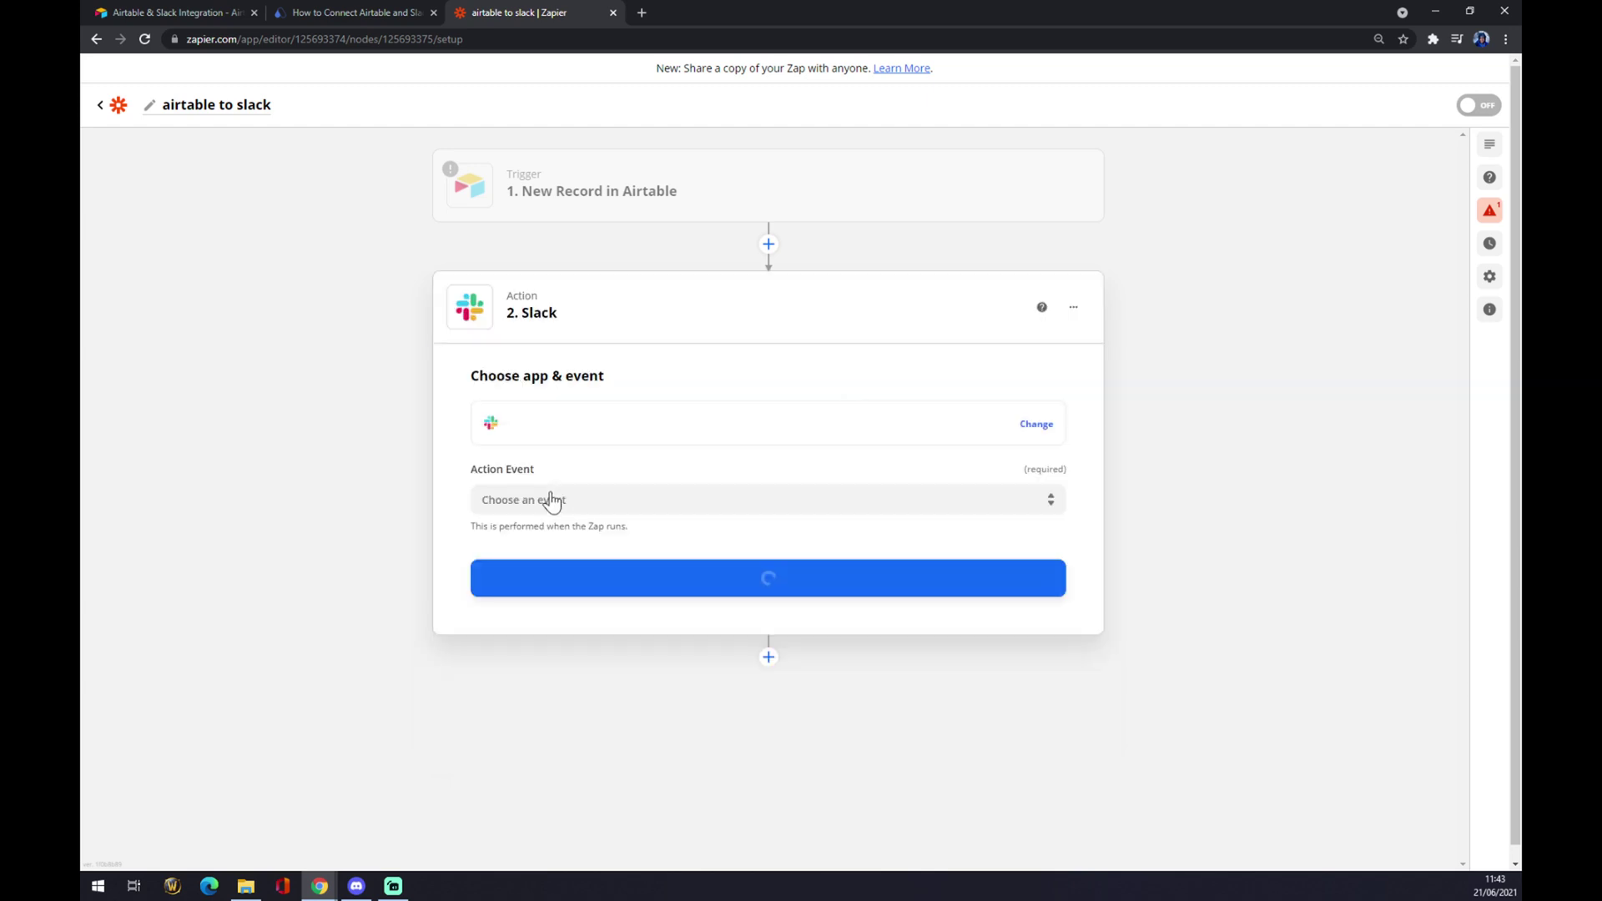
click(550, 501)
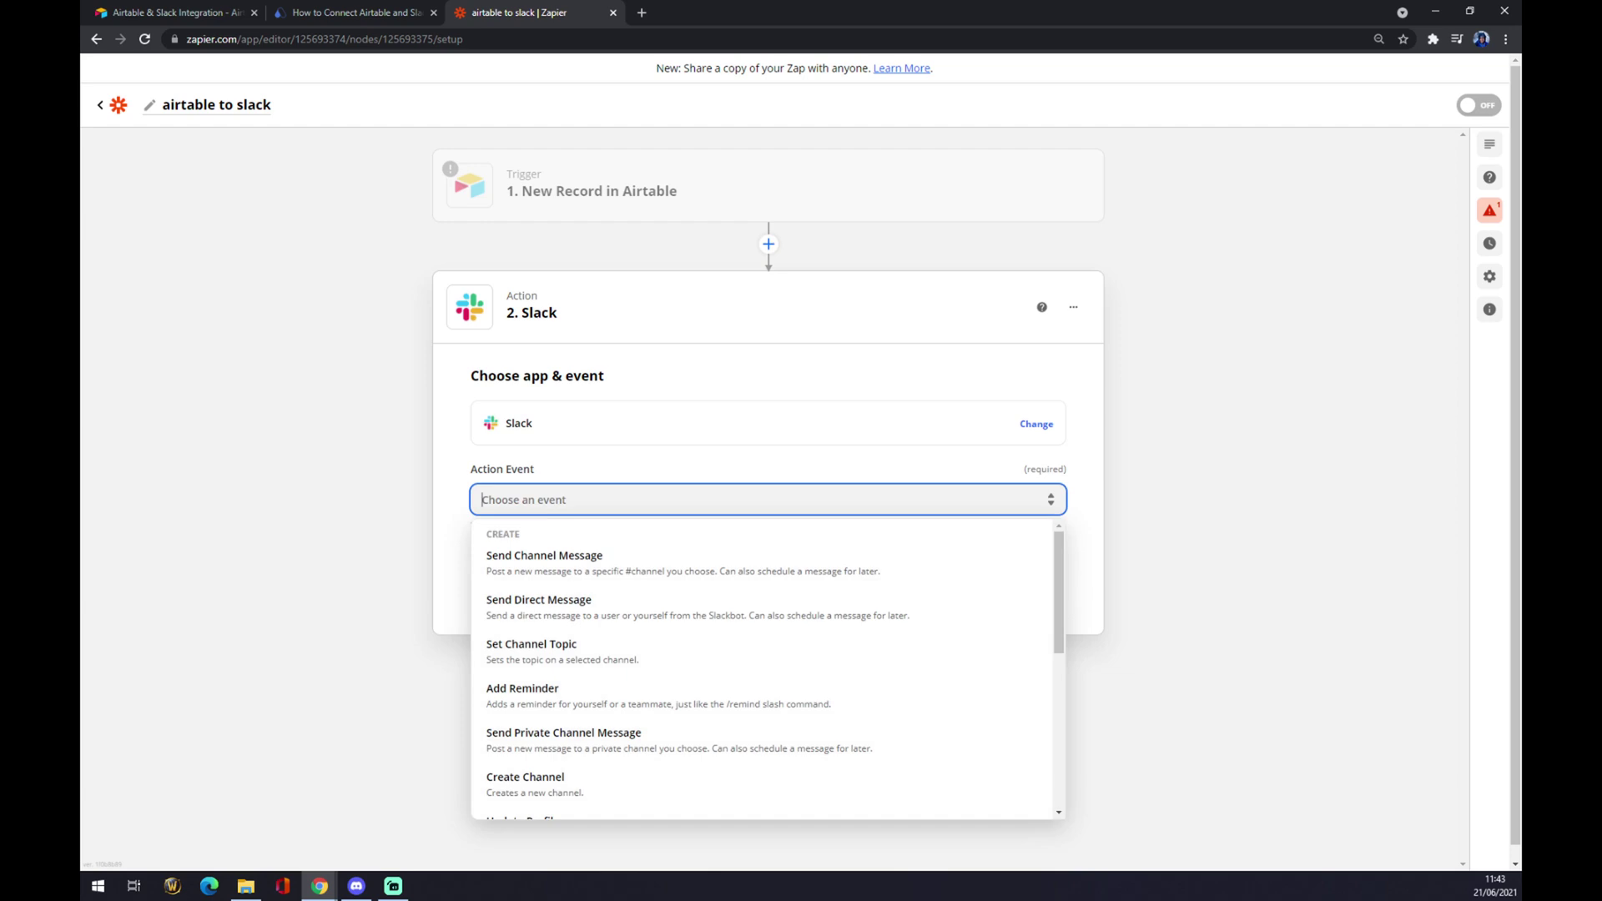
click(560, 696)
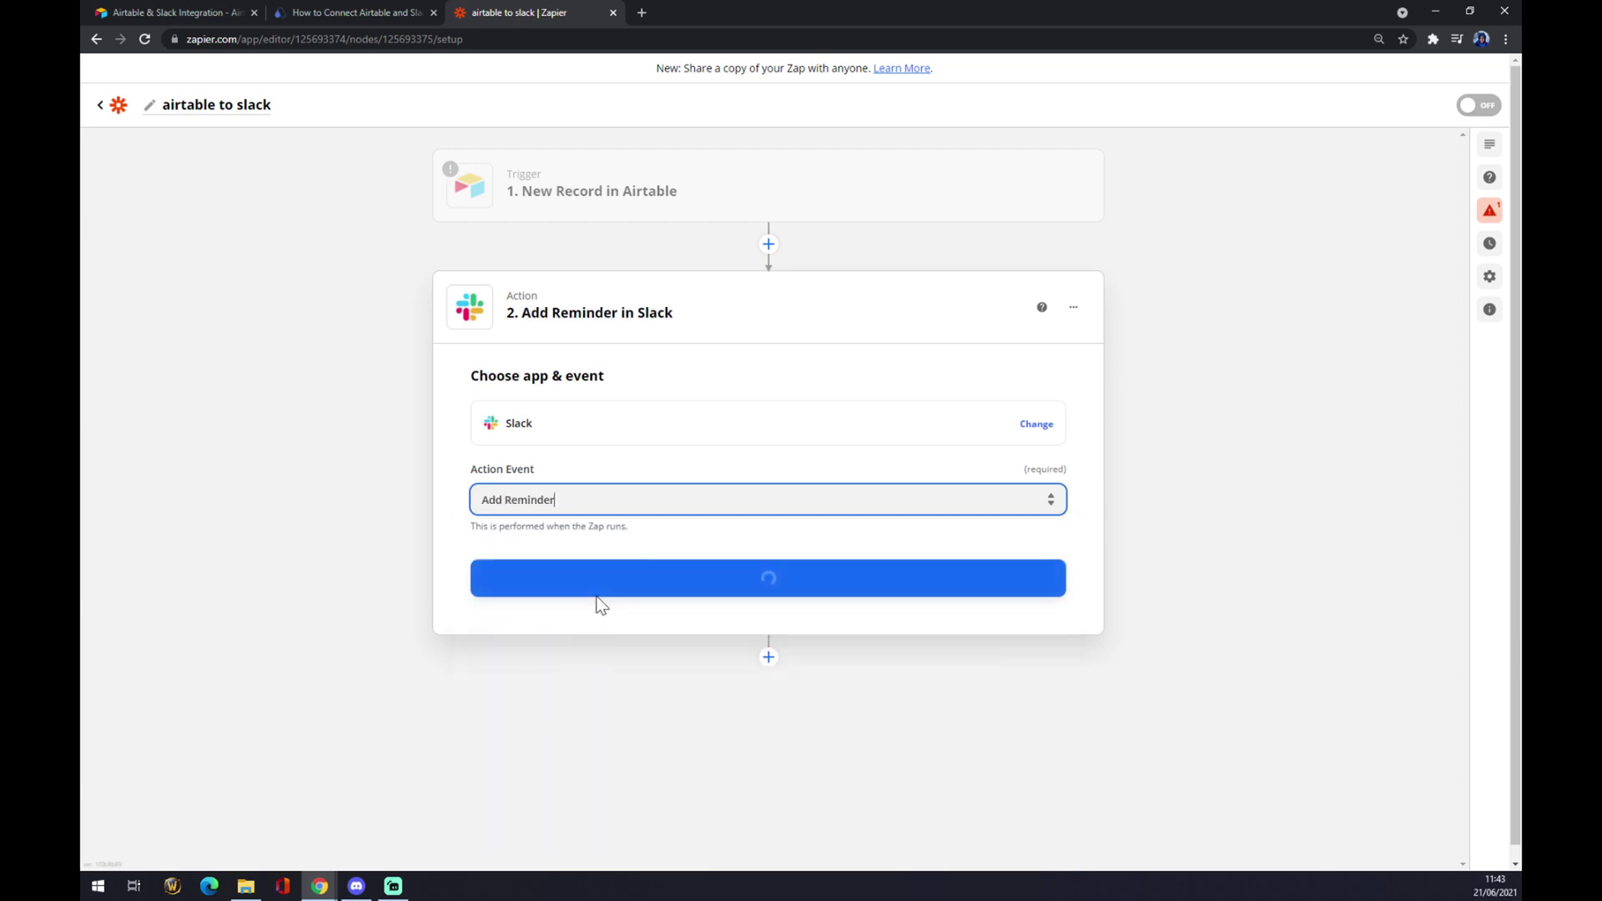
click(703, 582)
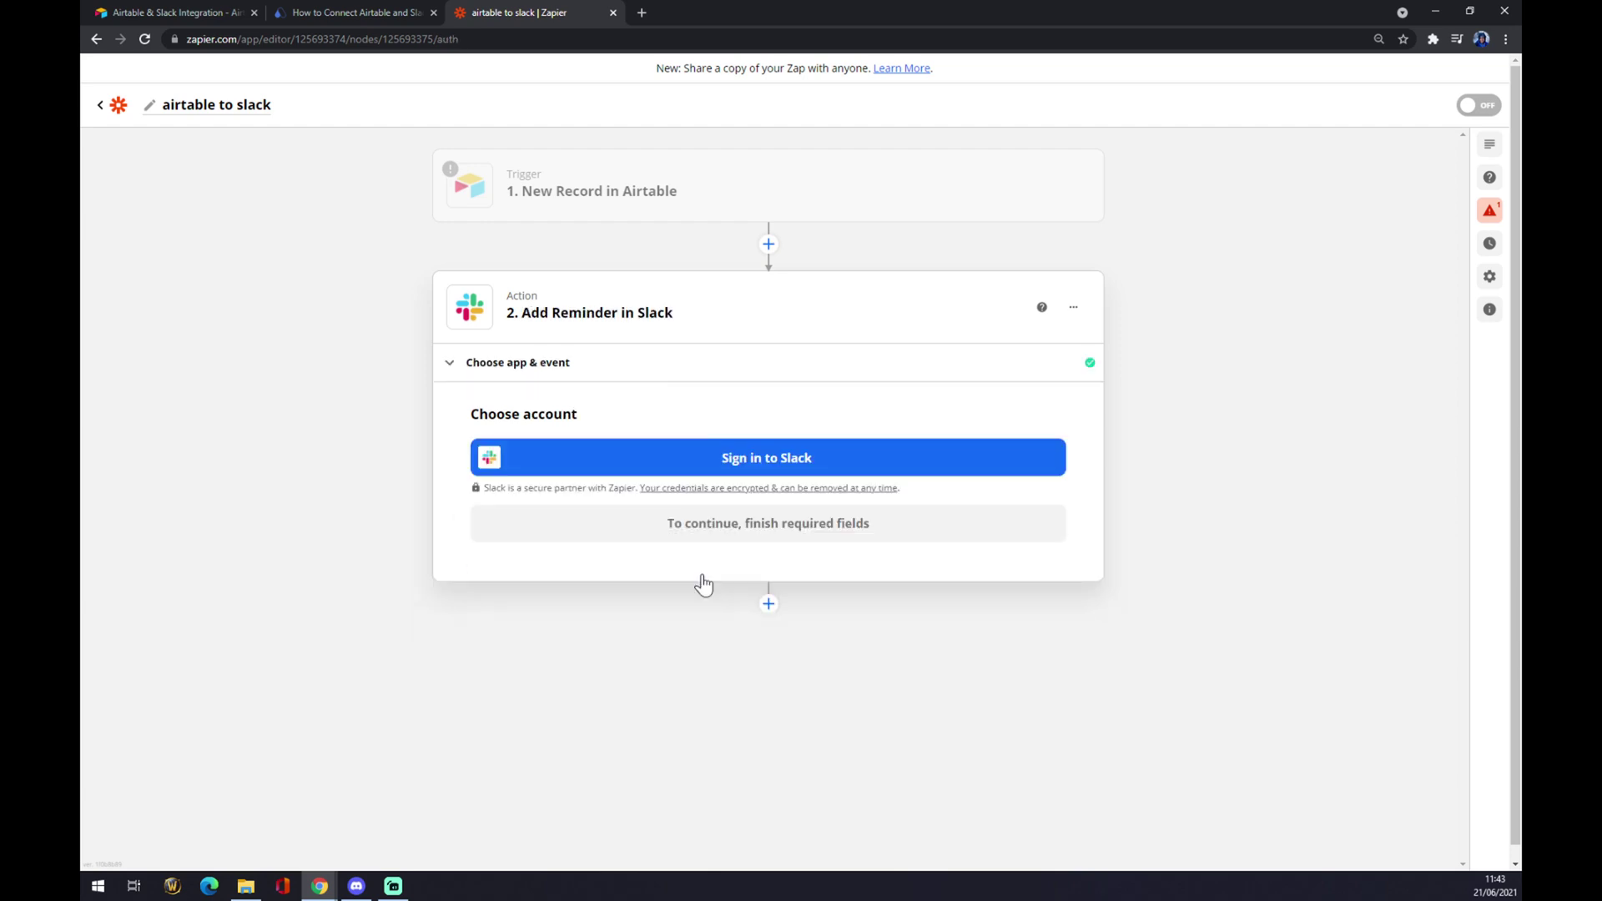